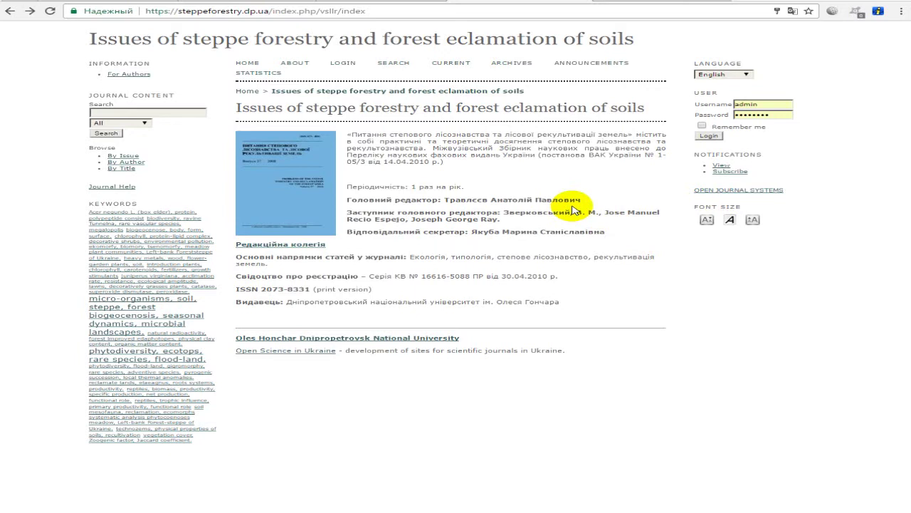
{"action": "left_click", "coordinate": [466, 156]}
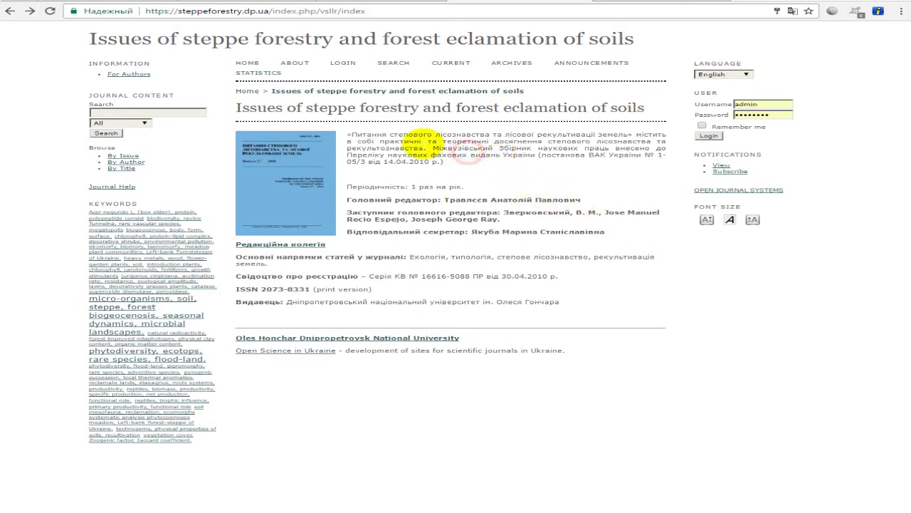
{"action": "left_click_drag", "start_coordinate": [345, 137], "coordinate": [441, 162]}
{"action": "left_click", "coordinate": [441, 163]}
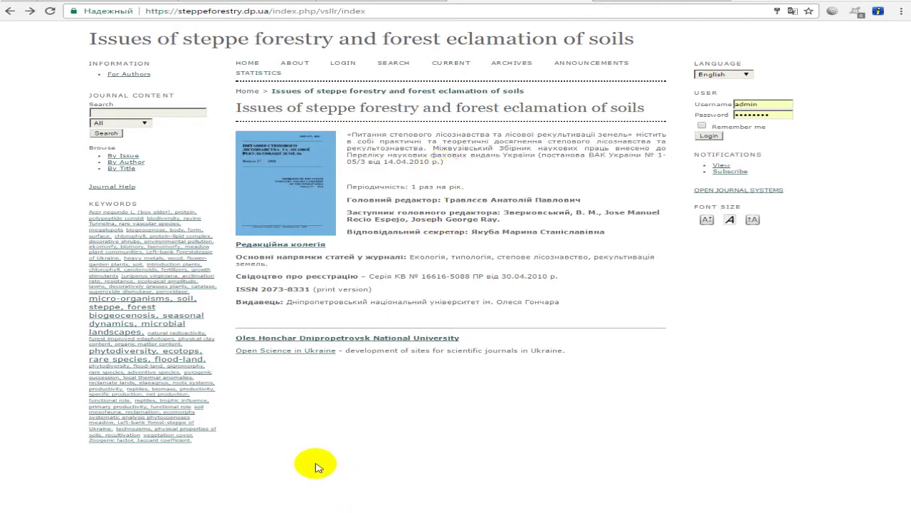
Switch to FileZilla and review the local ojs-3.0.2 folder alongside the remote site's root folder.
{"action": "mouse_move", "coordinate": [156, 509]}
{"action": "mouse_move", "coordinate": [189, 507]}
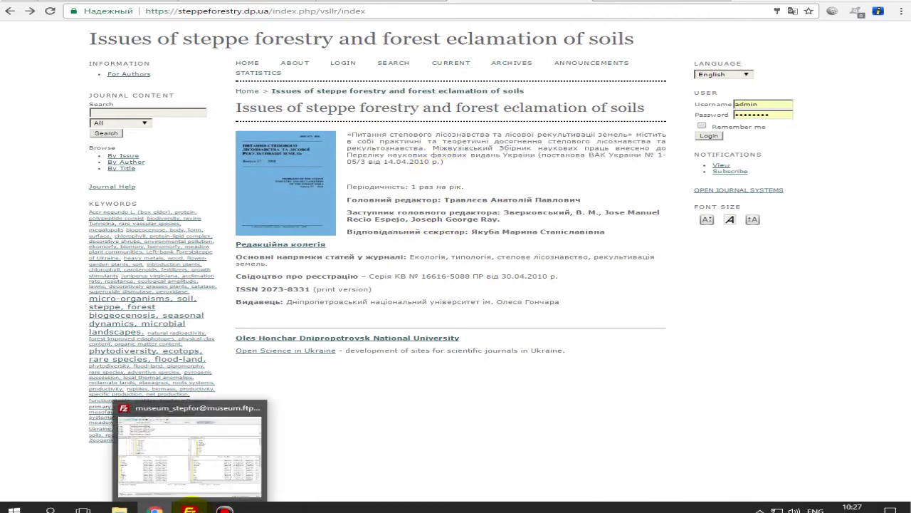
{"action": "left_click", "coordinate": [189, 507]}
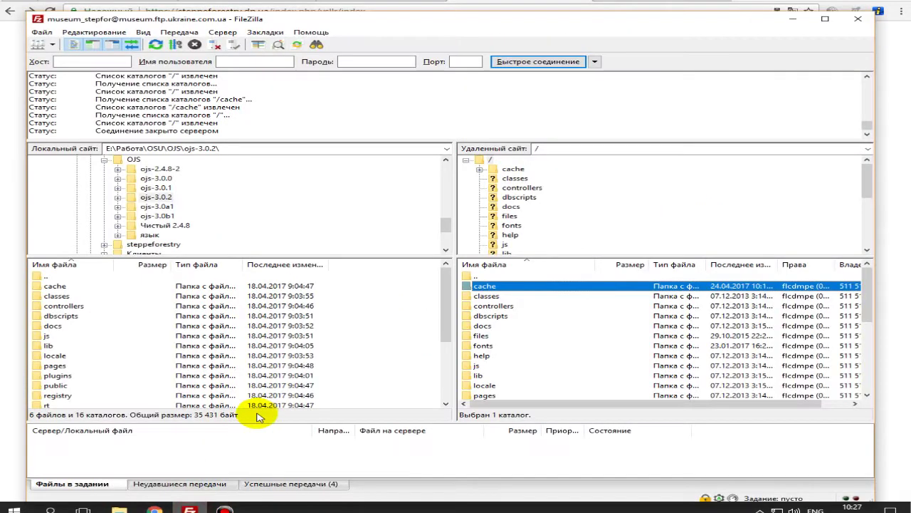
{"action": "mouse_move", "coordinate": [448, 301]}
{"action": "left_mouse_down"}
{"action": "mouse_move", "coordinate": [431, 319]}
{"action": "mouse_move", "coordinate": [439, 288]}
{"action": "left_mouse_up"}
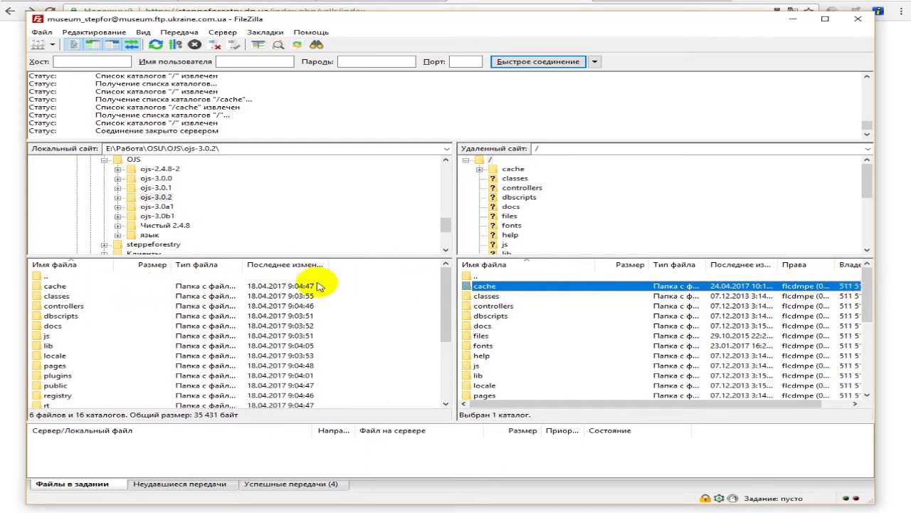
{"action": "left_click_drag", "start_coordinate": [448, 279], "coordinate": [431, 259]}
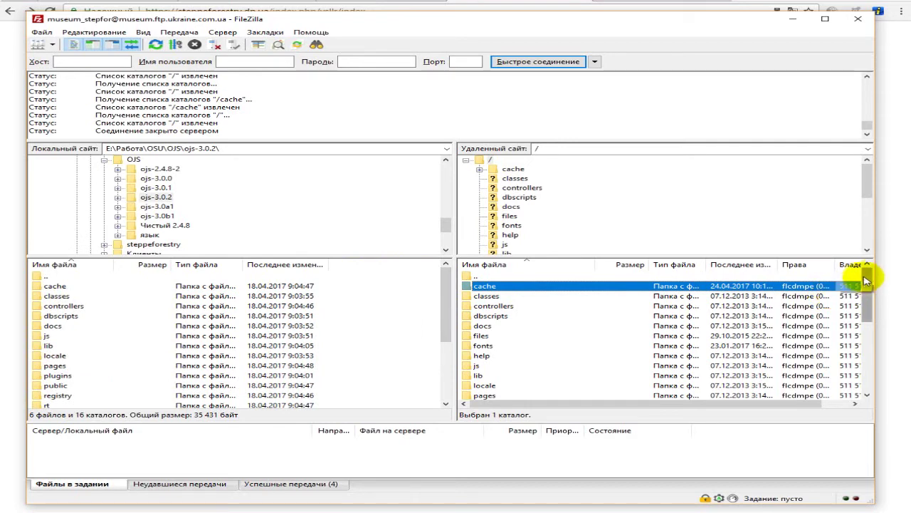
{"action": "left_click_drag", "start_coordinate": [866, 279], "coordinate": [867, 279]}
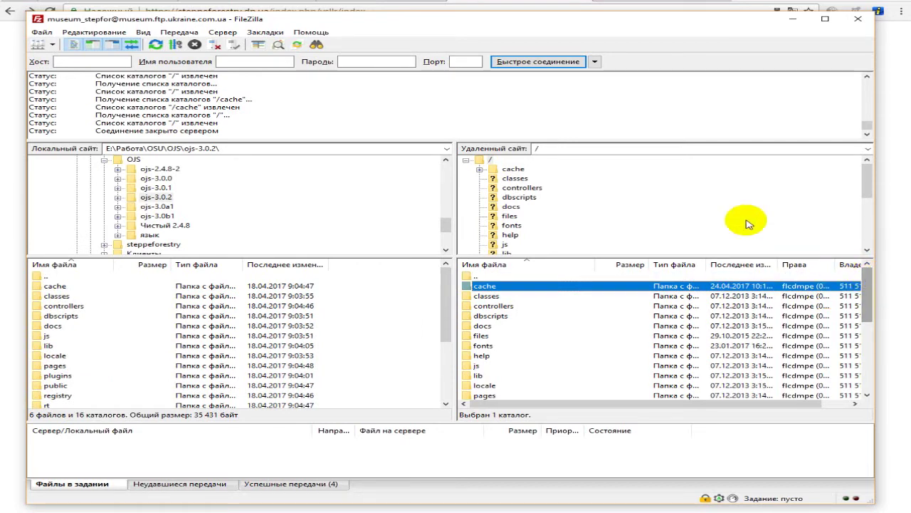
Return to the browser, log in to the journal site with the prefilled credentials and check the OJS version on the Journal Manager page.
{"action": "left_click", "coordinate": [546, 7]}
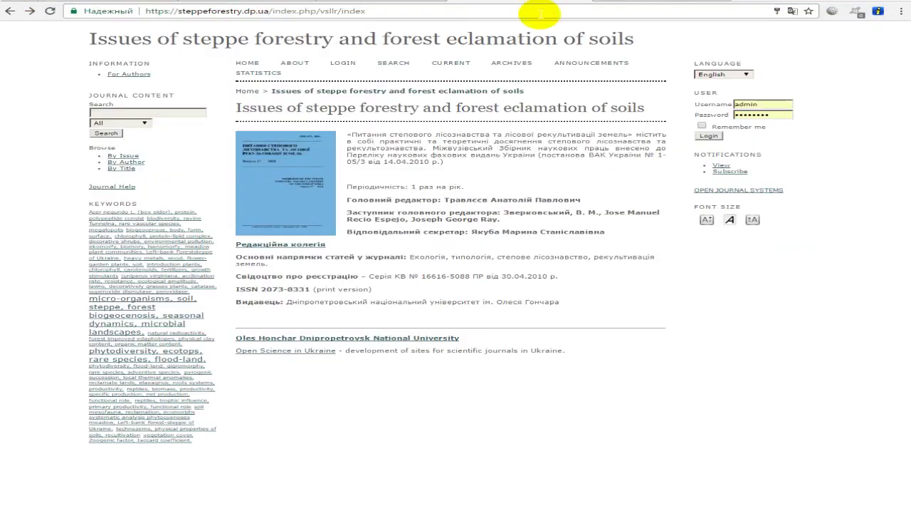
{"action": "left_click", "coordinate": [706, 136]}
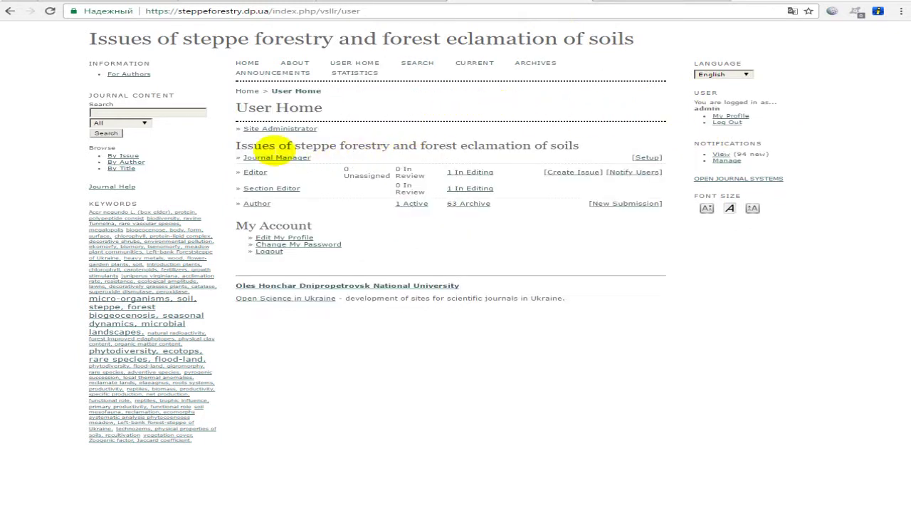
{"action": "left_click", "coordinate": [274, 160]}
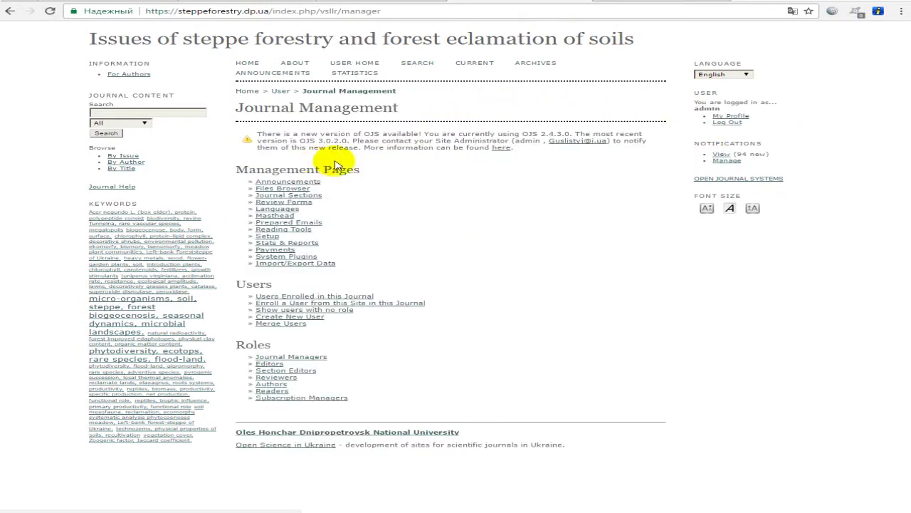
{"action": "left_click_drag", "start_coordinate": [542, 135], "coordinate": [575, 135]}
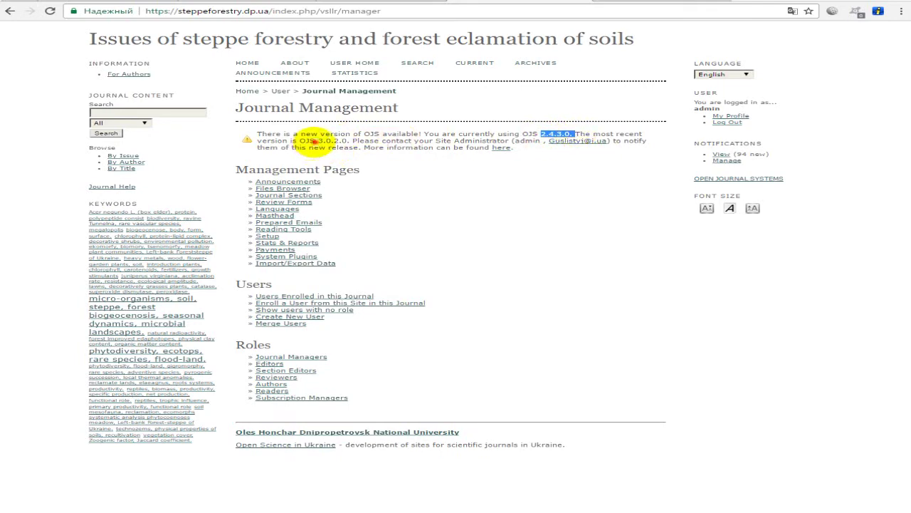
{"action": "left_click", "coordinate": [313, 140]}
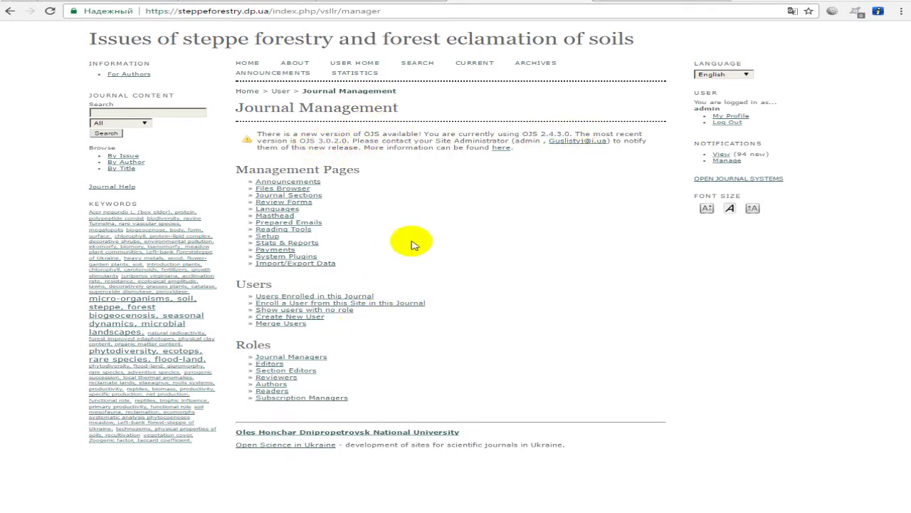
Switch to FileZilla and select the folders from cache through plugins in the remote root directory.
{"action": "left_click", "coordinate": [189, 505]}
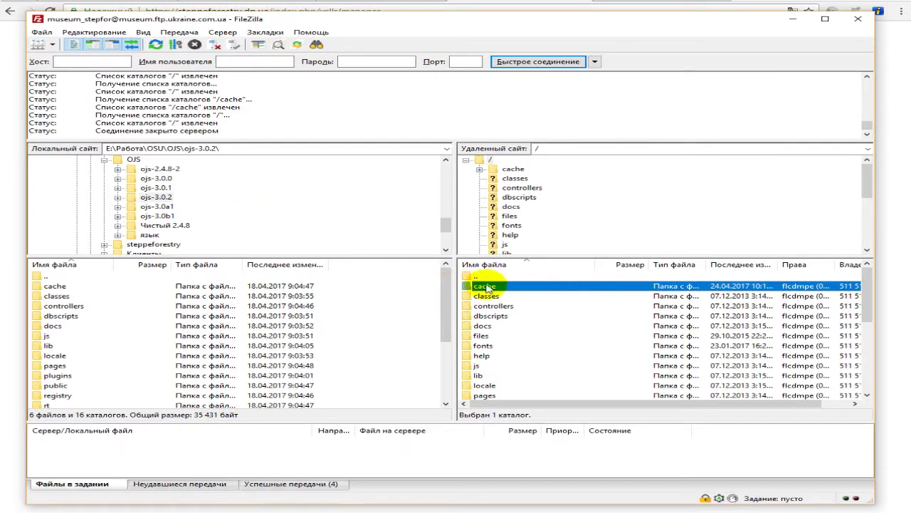
{"action": "scroll", "coordinate": [872, 302], "scroll_direction": "down", "scroll_amount": 1}
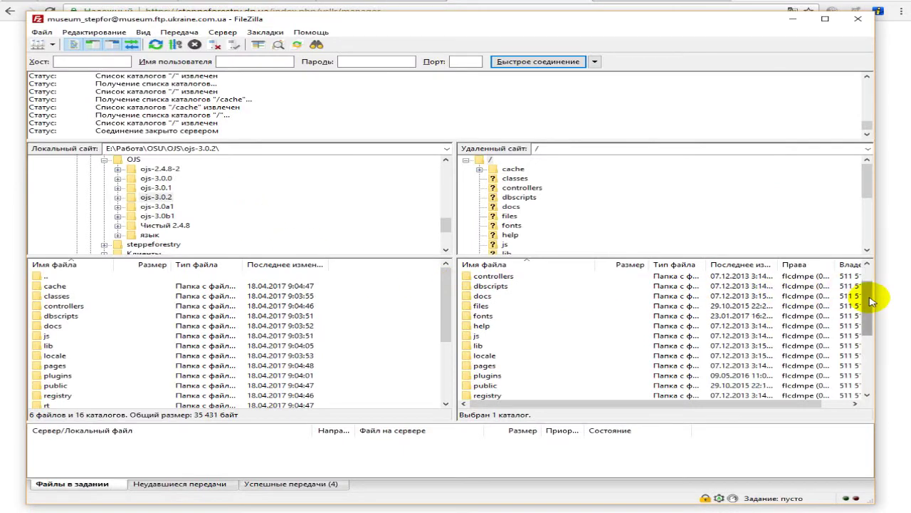
{"action": "scroll", "coordinate": [872, 302], "scroll_direction": "up", "scroll_amount": 1}
{"action": "left_click", "coordinate": [702, 296]}
{"action": "left_click", "coordinate": [544, 289]}
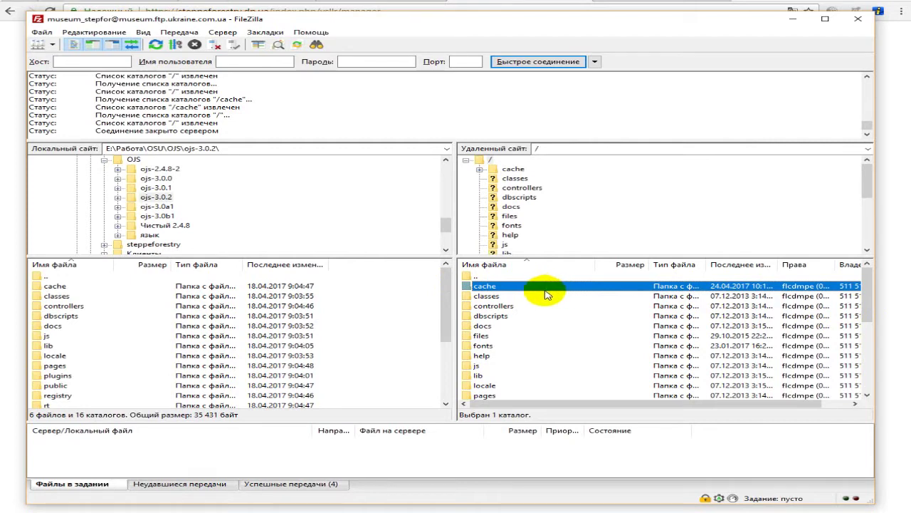
{"action": "left_click", "coordinate": [505, 297], "text": "ctrl"}
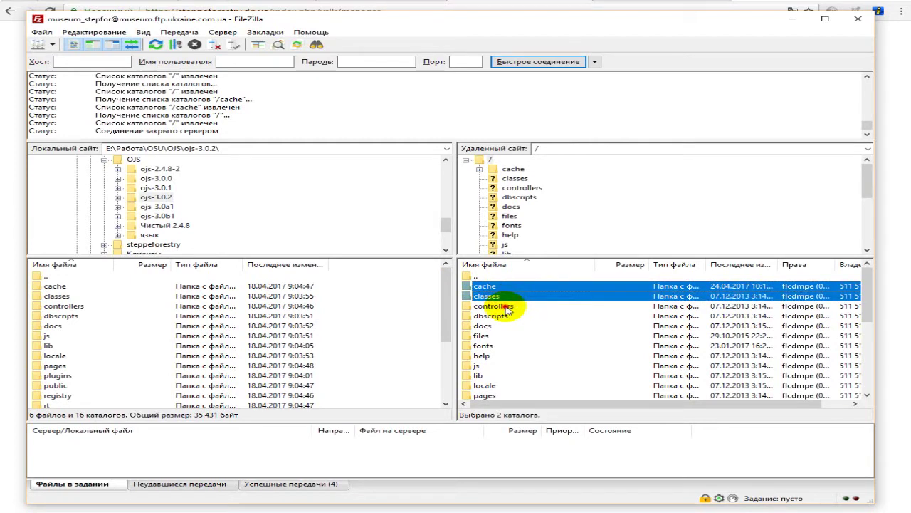
{"action": "left_click", "coordinate": [502, 305], "text": "ctrl"}
{"action": "left_click", "coordinate": [502, 316], "text": "ctrl"}
{"action": "left_click", "coordinate": [502, 326], "text": "ctrl"}
{"action": "left_click", "coordinate": [502, 335], "text": "ctrl"}
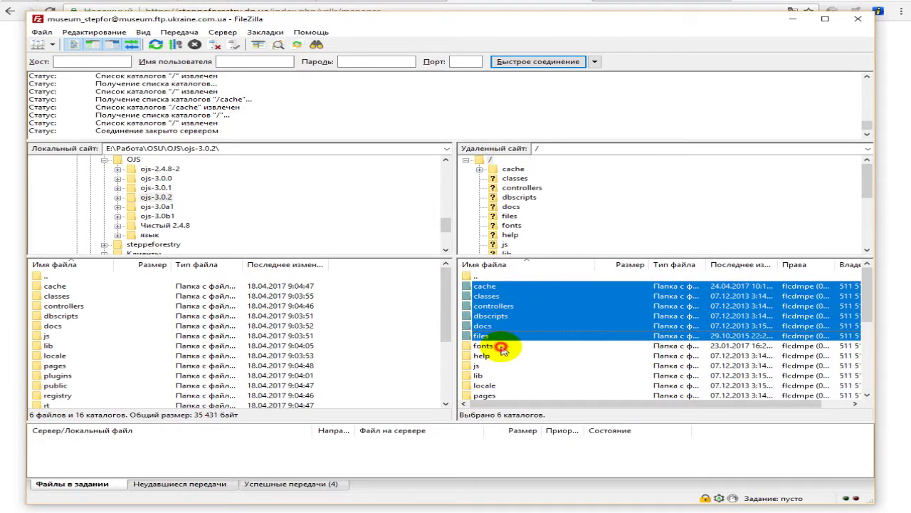
{"action": "left_click", "coordinate": [502, 346], "text": "ctrl"}
{"action": "left_click", "coordinate": [502, 356], "text": "ctrl"}
{"action": "left_click", "coordinate": [503, 365], "text": "ctrl"}
{"action": "left_click", "coordinate": [506, 376], "text": "ctrl"}
{"action": "left_click", "coordinate": [510, 385], "text": "ctrl"}
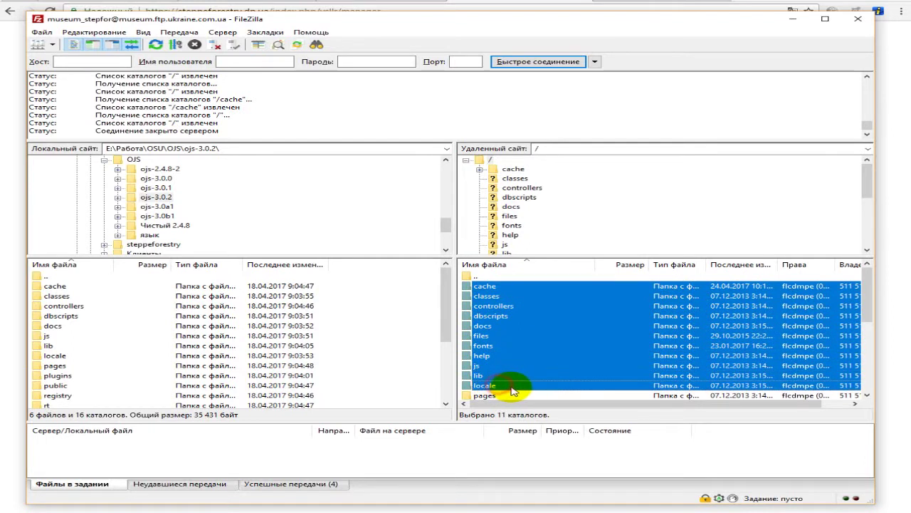
{"action": "scroll", "coordinate": [511, 385], "scroll_direction": "down", "scroll_amount": 1}
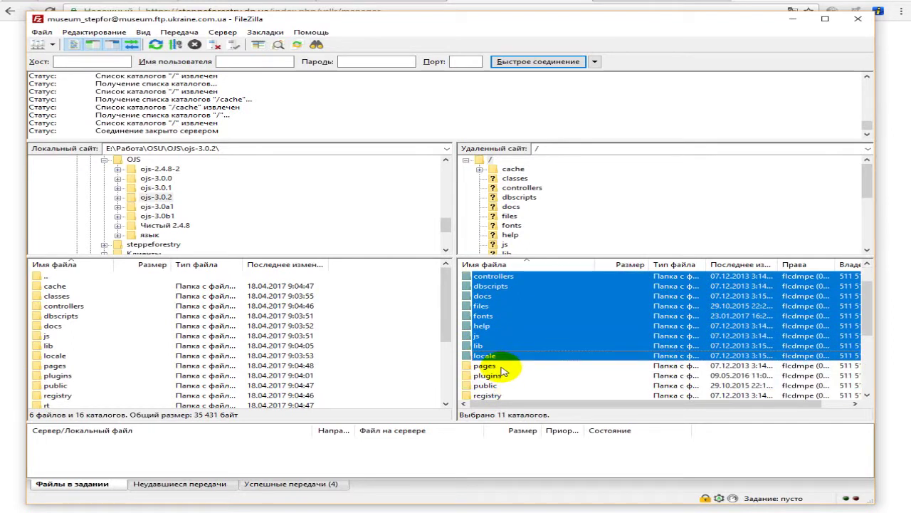
{"action": "left_click", "coordinate": [503, 366], "text": "ctrl"}
{"action": "left_click", "coordinate": [505, 376], "text": "ctrl"}
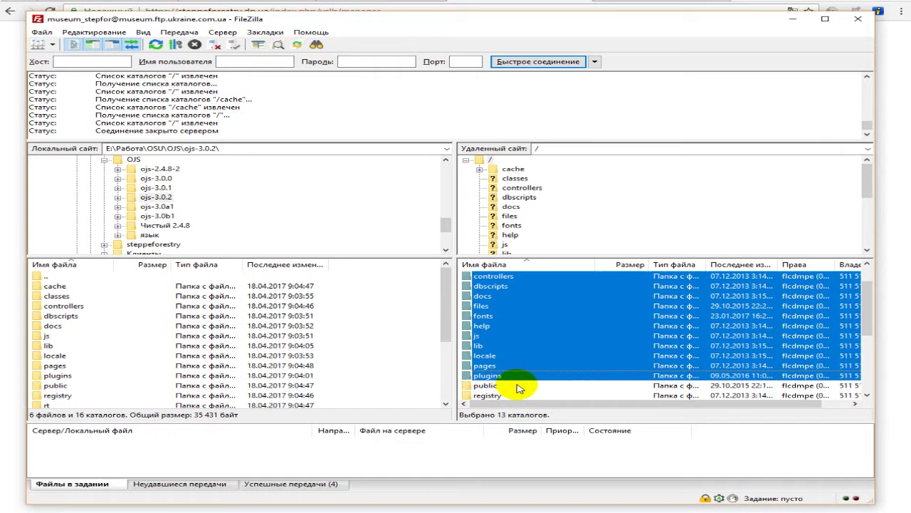
Exclude the remote files folder from the selection and add registry, rt, styles, templates and tools, skipping public.
{"action": "left_click", "coordinate": [487, 308], "text": "ctrl"}
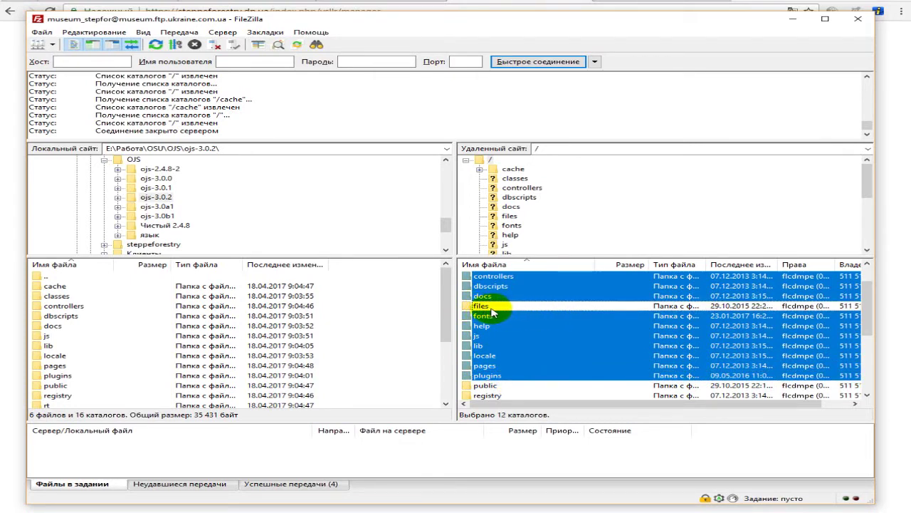
{"action": "left_click", "coordinate": [491, 395], "text": "ctrl"}
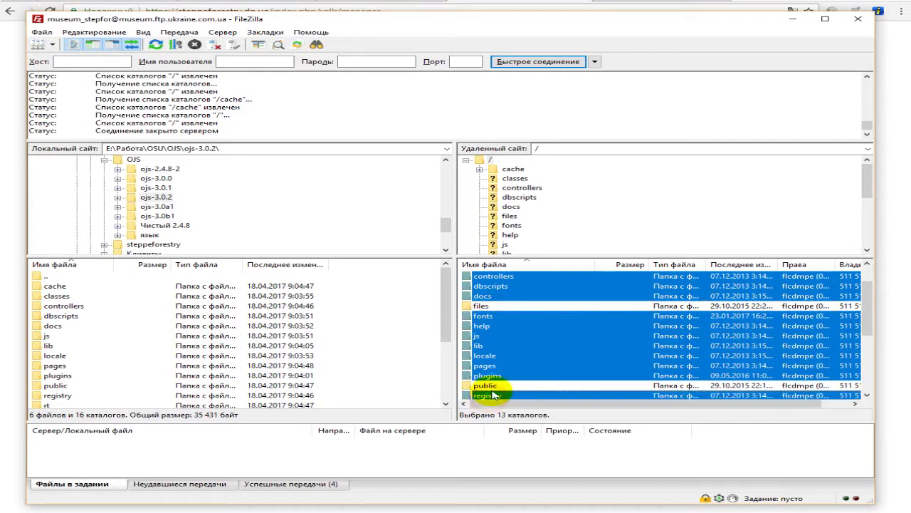
{"action": "scroll", "coordinate": [491, 385], "scroll_direction": "down", "scroll_amount": 2}
{"action": "left_click", "coordinate": [484, 346], "text": "ctrl"}
{"action": "left_click", "coordinate": [485, 356], "text": "ctrl"}
{"action": "left_click", "coordinate": [490, 366], "text": "ctrl"}
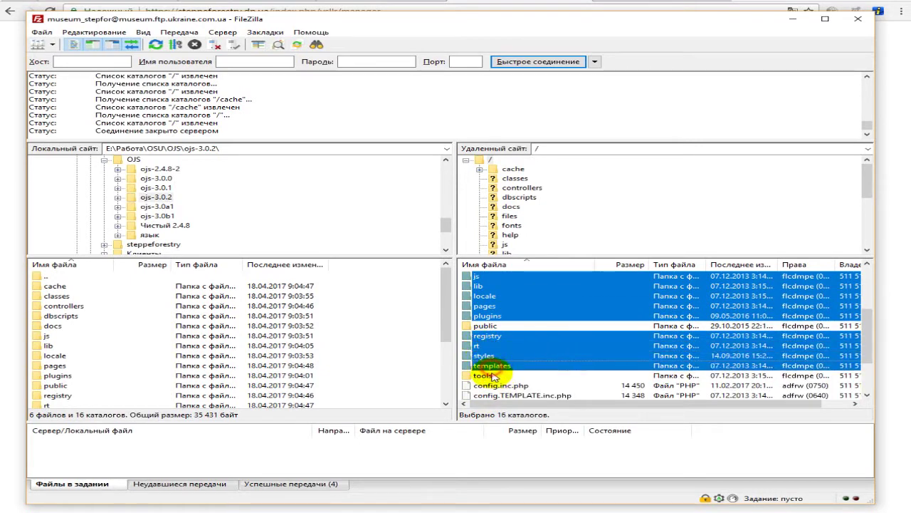
{"action": "left_click", "coordinate": [490, 376], "text": "ctrl"}
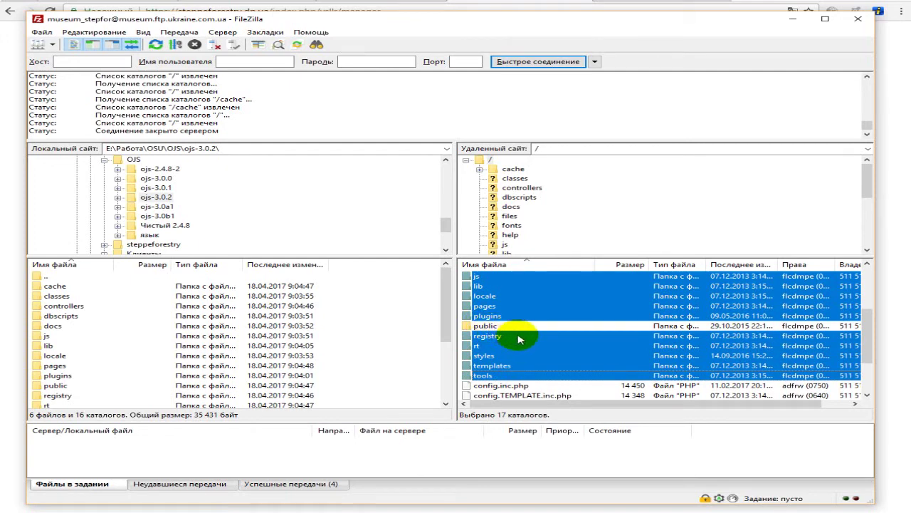
Add config.TEMPLATE.inc.php, README and robots.txt to the remote selection and delete all selected items from the server.
{"action": "scroll", "coordinate": [498, 335], "scroll_direction": "down", "scroll_amount": 2}
{"action": "left_click", "coordinate": [495, 335], "text": "ctrl"}
{"action": "left_click", "coordinate": [501, 346], "text": "ctrl"}
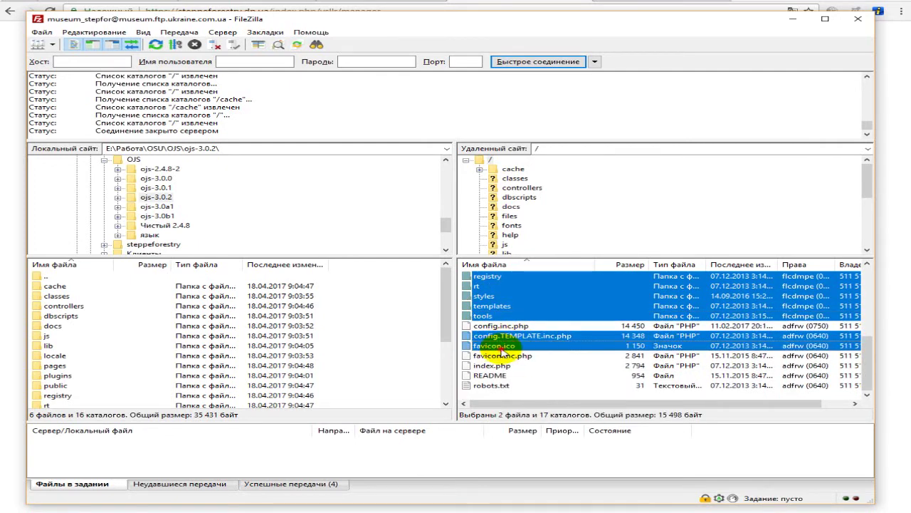
{"action": "left_click", "coordinate": [501, 346], "text": "ctrl"}
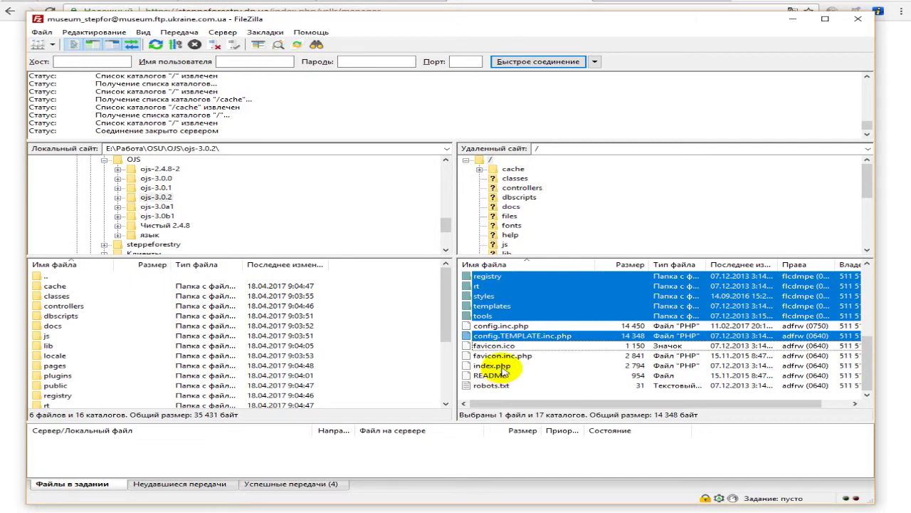
{"action": "left_click", "coordinate": [502, 375], "text": "ctrl"}
{"action": "left_click", "coordinate": [506, 387], "text": "ctrl"}
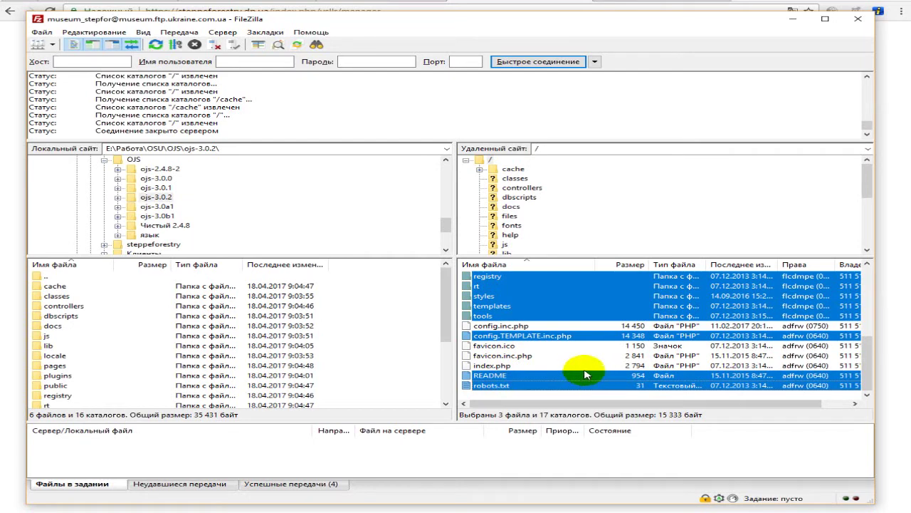
{"action": "scroll", "coordinate": [583, 375], "scroll_direction": "up", "scroll_amount": 5}
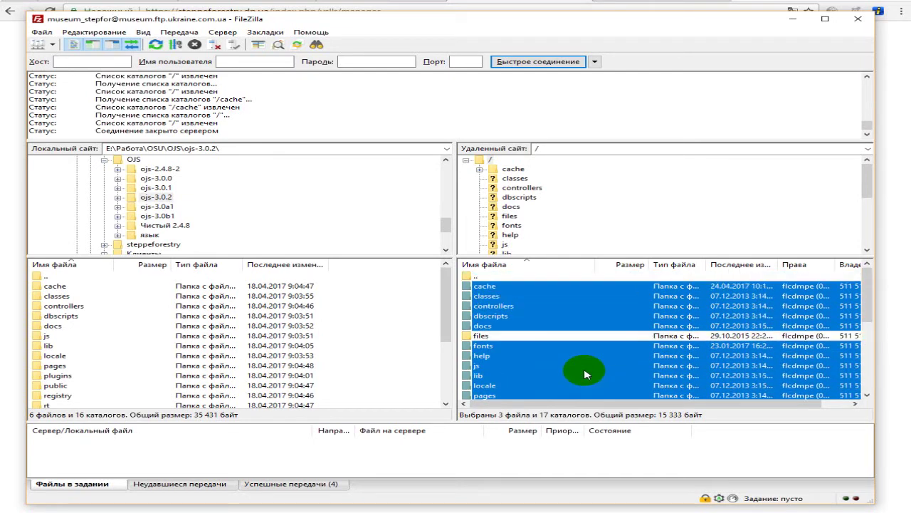
{"action": "left_click_drag", "start_coordinate": [868, 297], "coordinate": [846, 289]}
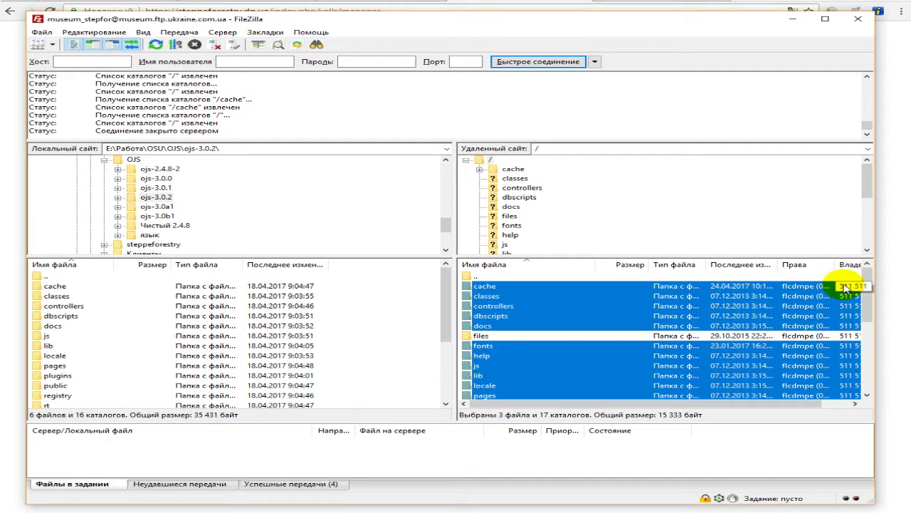
{"action": "left_click_drag", "start_coordinate": [868, 285], "coordinate": [870, 288]}
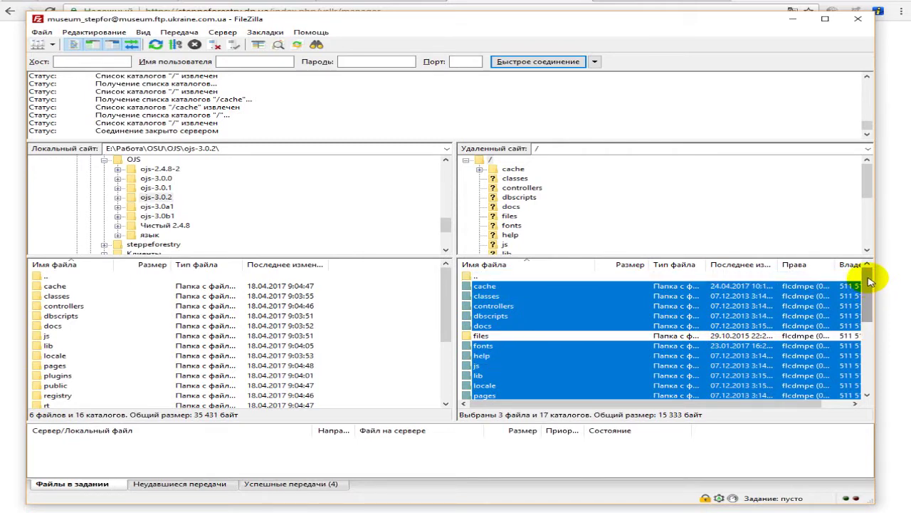
{"action": "left_click_drag", "start_coordinate": [869, 281], "coordinate": [867, 359]}
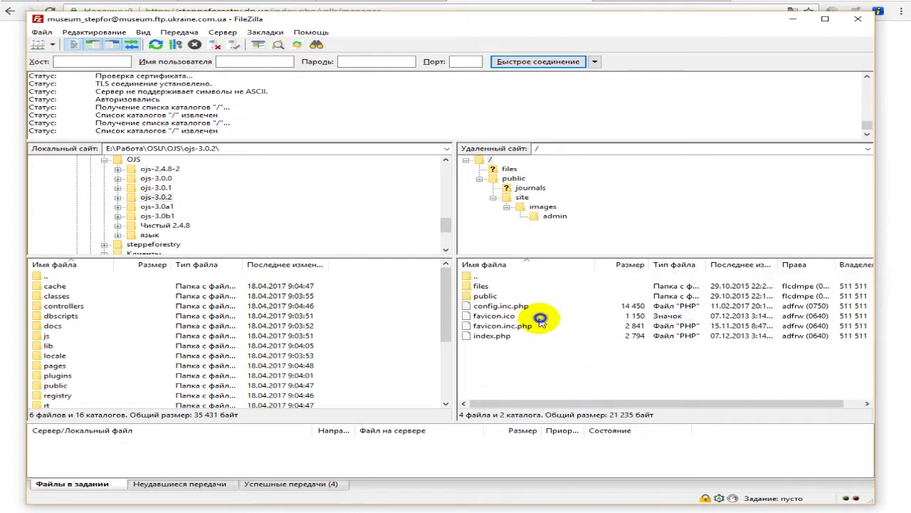
{"action": "left_click", "coordinate": [517, 361]}
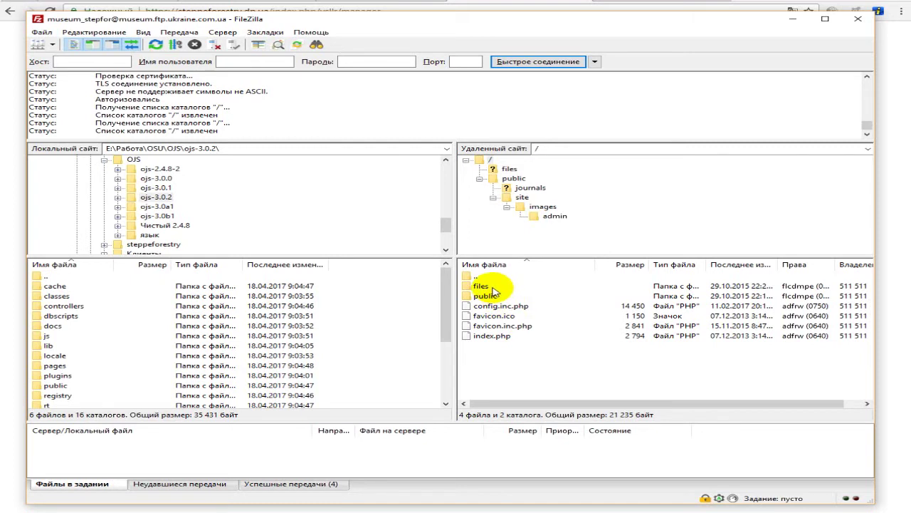
Browse the remote files folder, looking into site and then opening journals, 1 and articles.
{"action": "left_click", "coordinate": [491, 286]}
{"action": "double_click", "coordinate": [491, 287]}
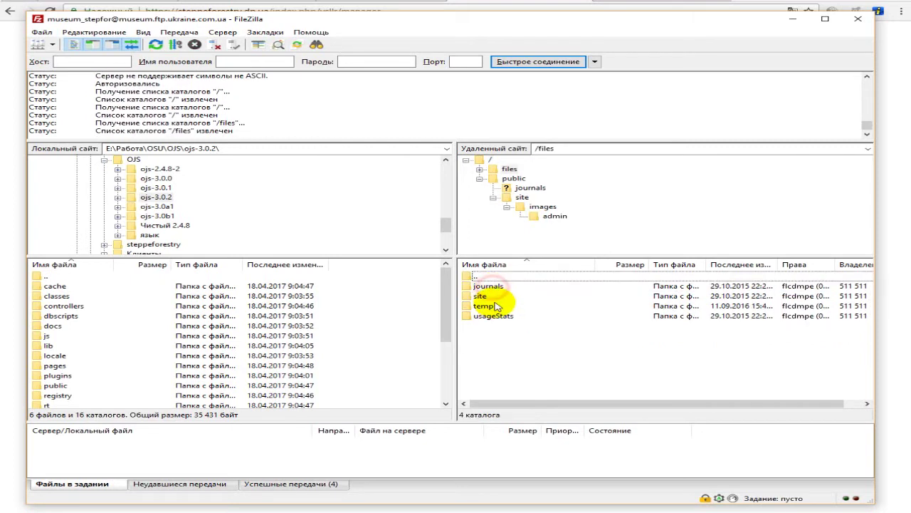
{"action": "double_click", "coordinate": [494, 294]}
{"action": "double_click", "coordinate": [494, 277]}
{"action": "double_click", "coordinate": [493, 287]}
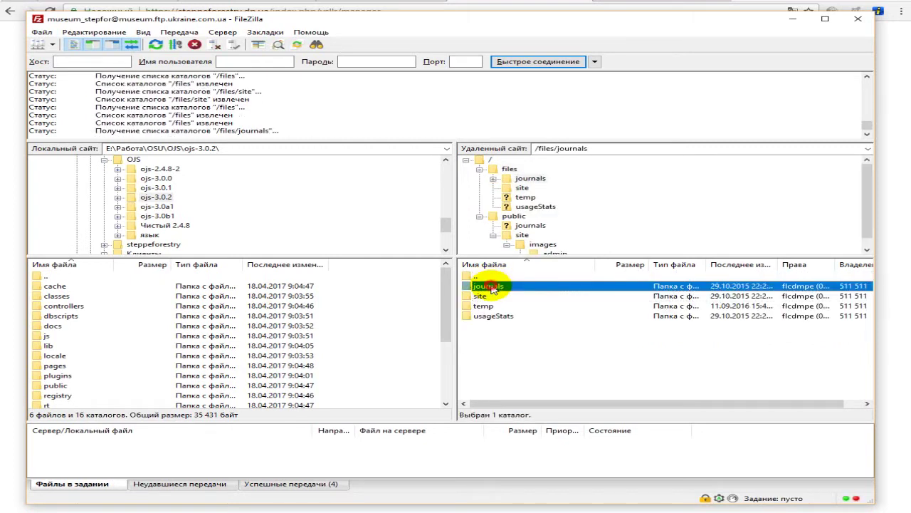
{"action": "double_click", "coordinate": [494, 288]}
{"action": "double_click", "coordinate": [490, 287]}
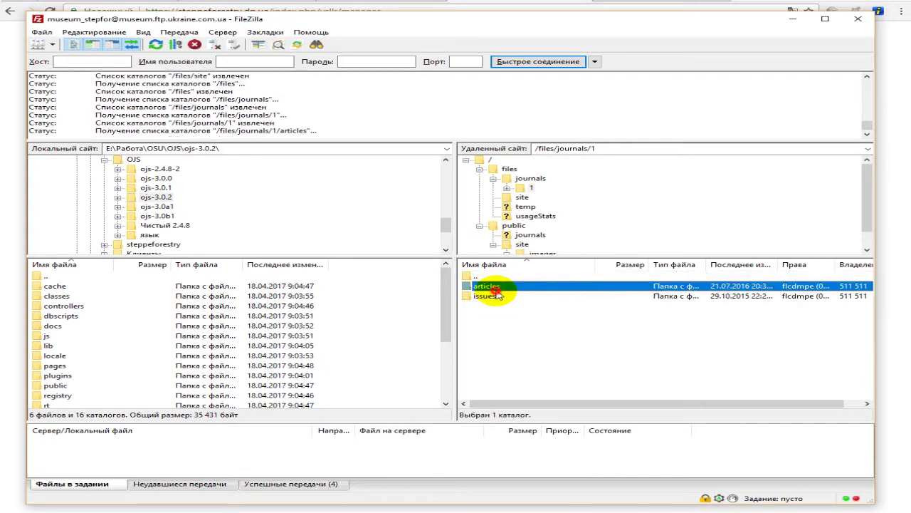
Examine the remote articles folder and its subfolder 10, then return through files to the remote root directory.
{"action": "double_click", "coordinate": [496, 296]}
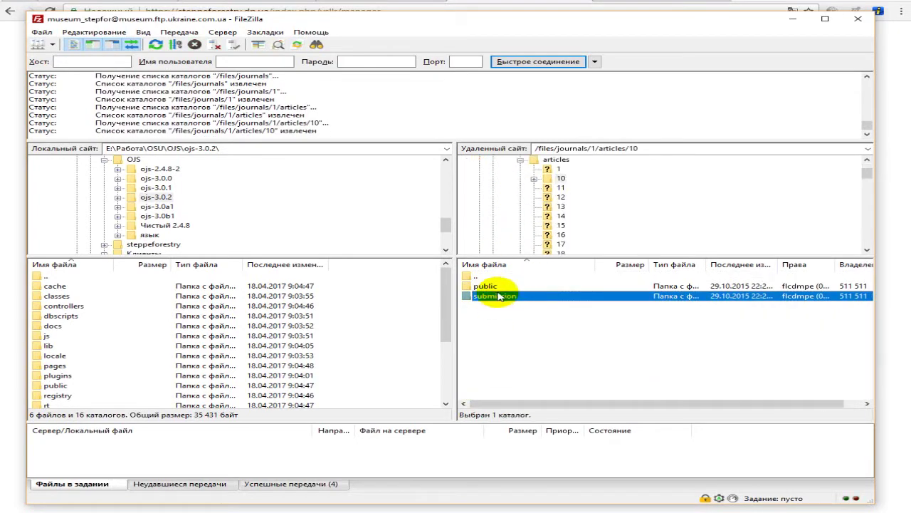
{"action": "double_click", "coordinate": [493, 278]}
{"action": "scroll", "coordinate": [496, 342], "scroll_direction": "down", "scroll_amount": 8}
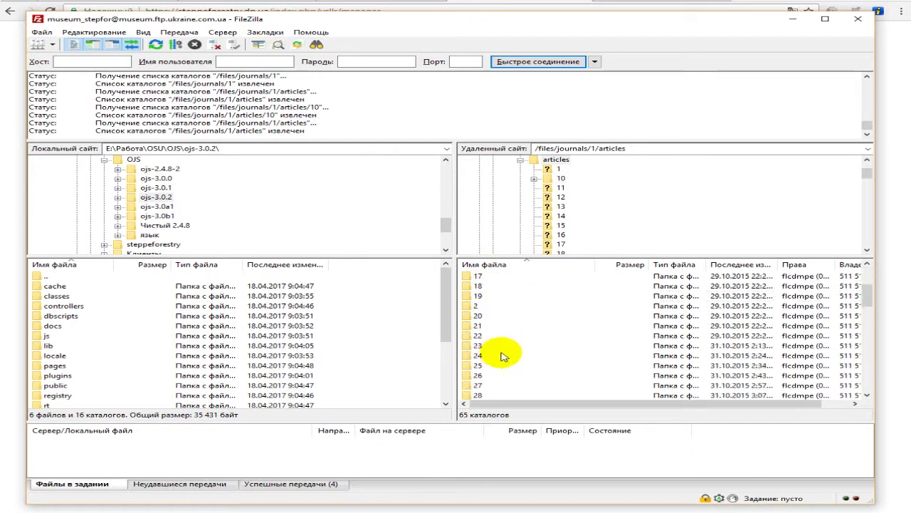
{"action": "scroll", "coordinate": [481, 292], "scroll_direction": "up", "scroll_amount": 8}
{"action": "double_click", "coordinate": [482, 277]}
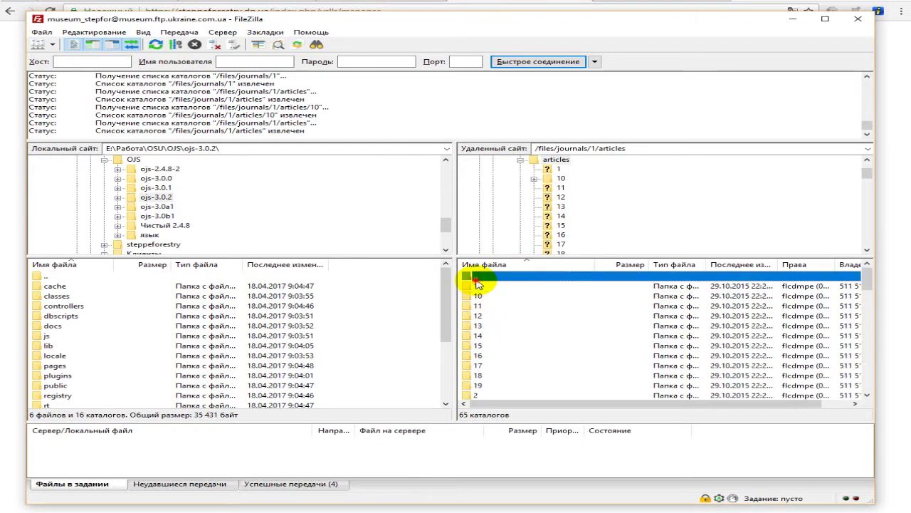
{"action": "double_click", "coordinate": [480, 277]}
{"action": "double_click", "coordinate": [487, 277]}
{"action": "left_click", "coordinate": [492, 295]}
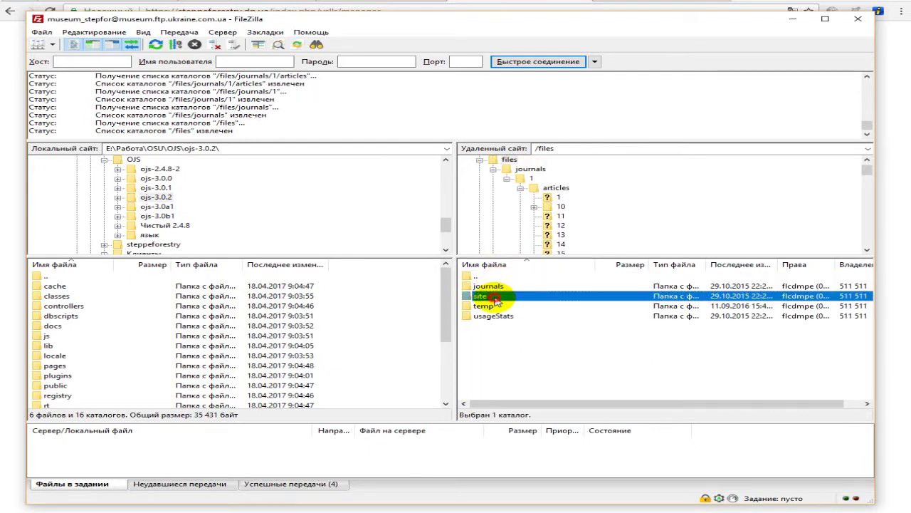
{"action": "double_click", "coordinate": [493, 276]}
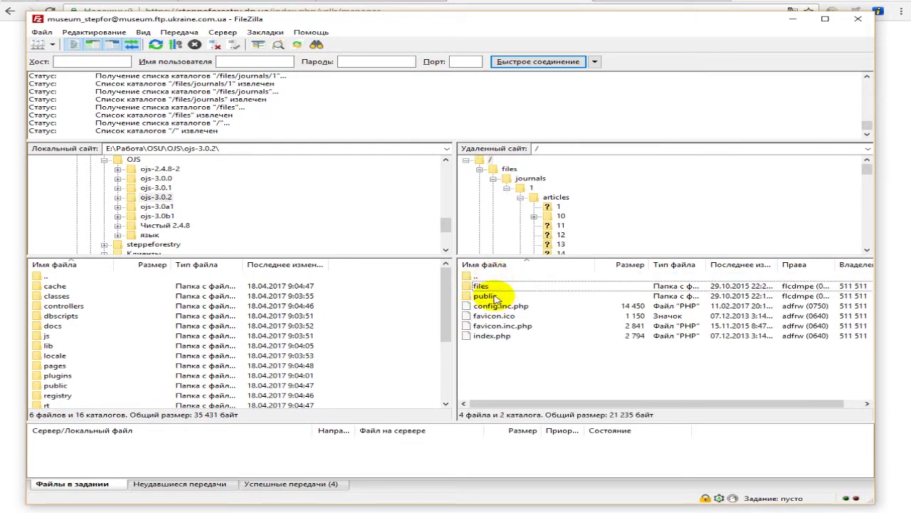
Look into the remote public folder and review the files kept in the root, including favicon.ico.
{"action": "double_click", "coordinate": [495, 296]}
{"action": "double_click", "coordinate": [496, 278]}
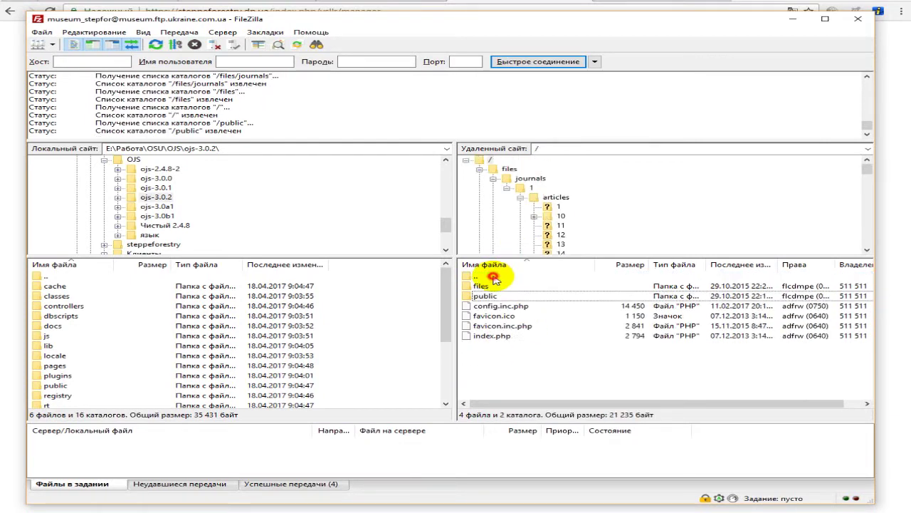
{"action": "left_click_drag", "start_coordinate": [532, 347], "coordinate": [509, 304]}
{"action": "left_click", "coordinate": [530, 358]}
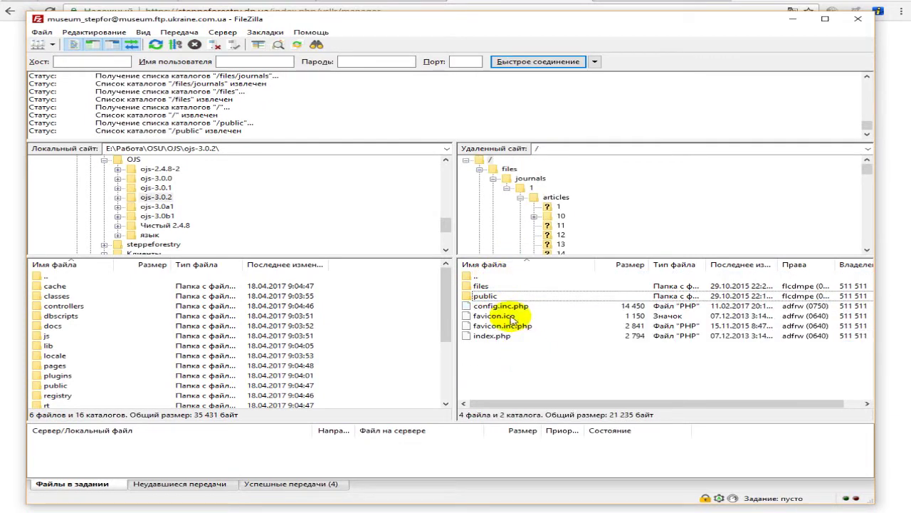
{"action": "left_click", "coordinate": [504, 317]}
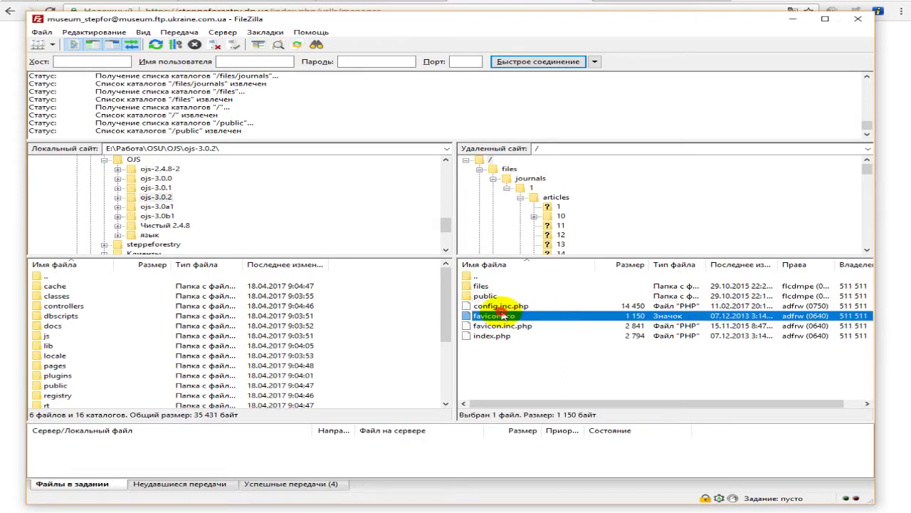
Select all items in the local ojs-3.0.2 folder except the public folder.
{"action": "left_click", "coordinate": [169, 286]}
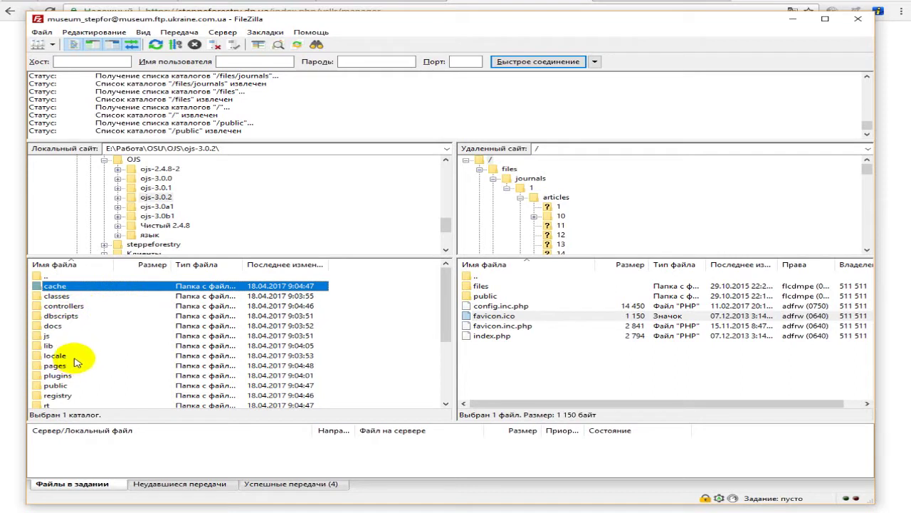
{"action": "key", "text": "ctrl+a"}
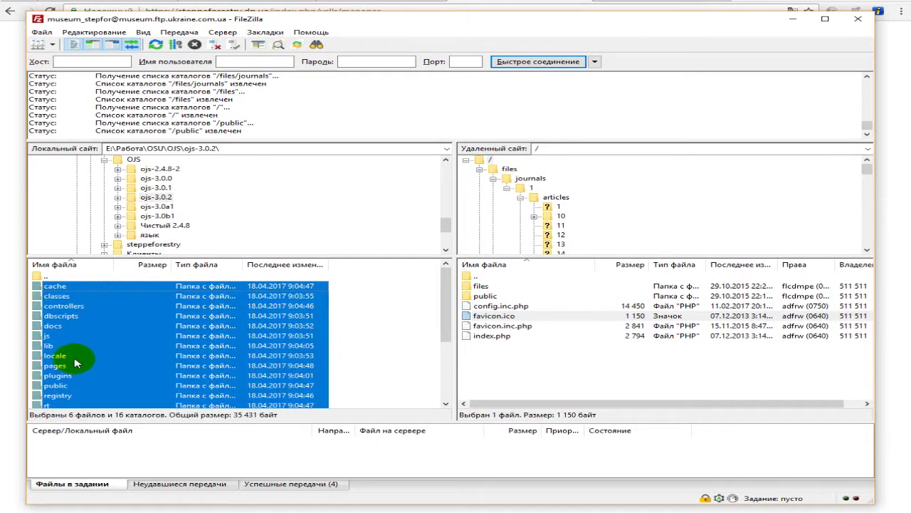
{"action": "scroll", "coordinate": [76, 362], "scroll_direction": "down", "scroll_amount": 1}
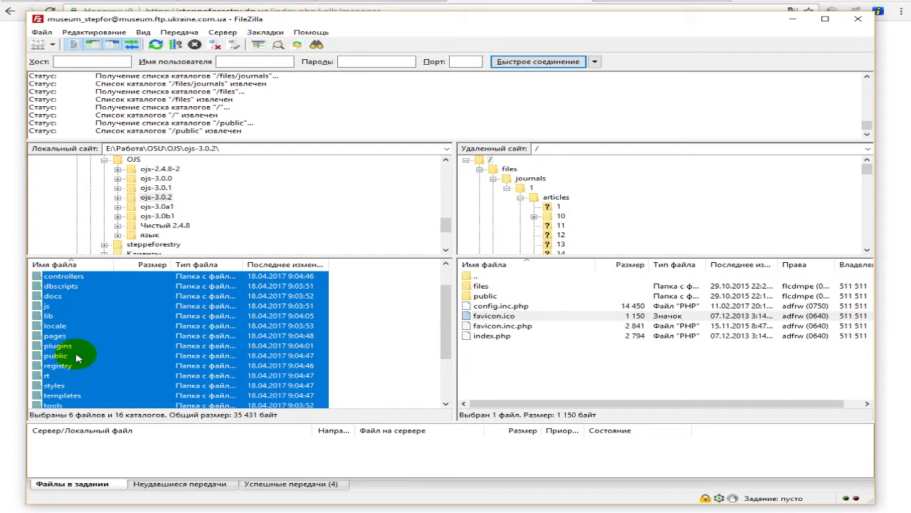
{"action": "left_click", "coordinate": [61, 357], "text": "ctrl"}
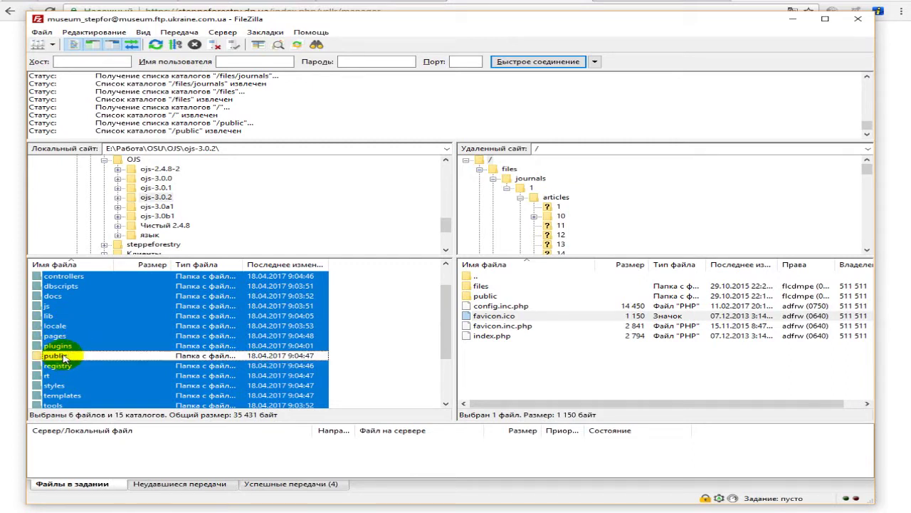
Exclude config.inc.php, favicon.ico and index.php from the local selection for upload to the remote root.
{"action": "scroll", "coordinate": [69, 341], "scroll_direction": "down", "scroll_amount": 2}
{"action": "scroll", "coordinate": [70, 341], "scroll_direction": "down", "scroll_amount": 1}
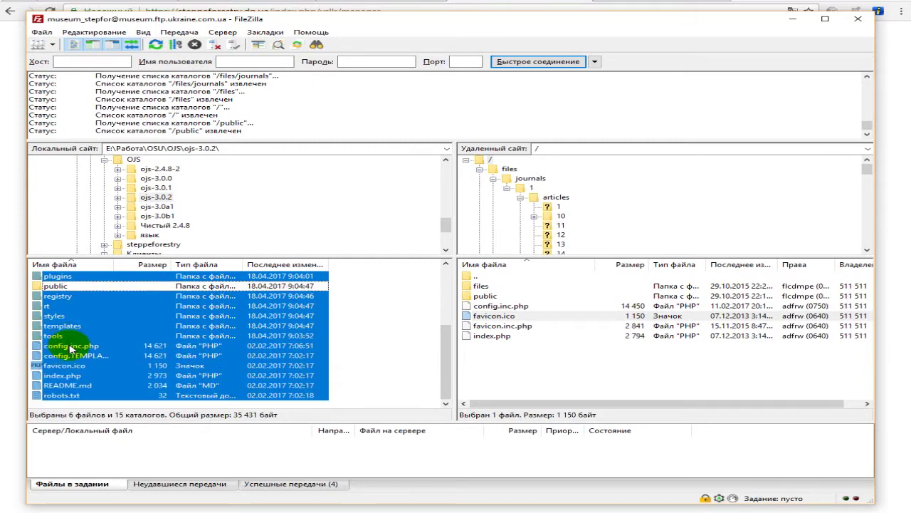
{"action": "left_click", "coordinate": [62, 346], "text": "ctrl"}
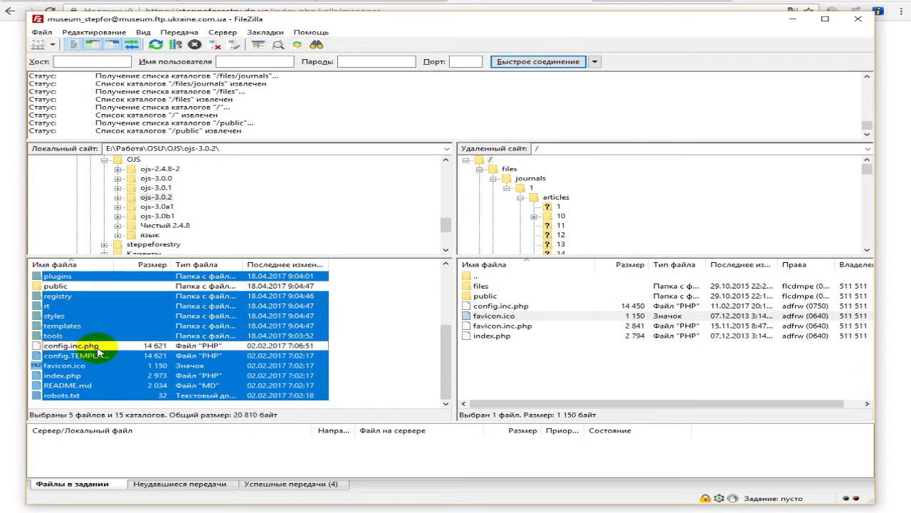
{"action": "left_click", "coordinate": [61, 366], "text": "ctrl"}
{"action": "left_click", "coordinate": [61, 375], "text": "ctrl"}
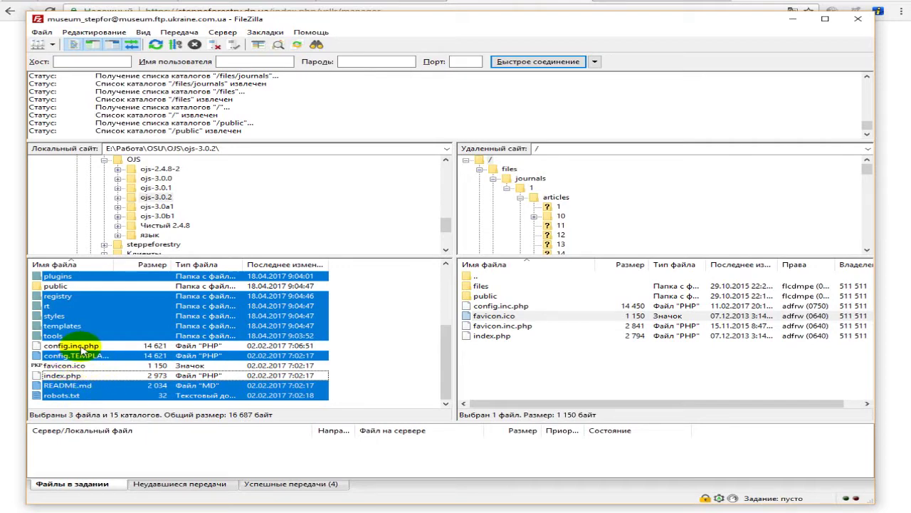
{"action": "scroll", "coordinate": [89, 360], "scroll_direction": "up", "scroll_amount": 2}
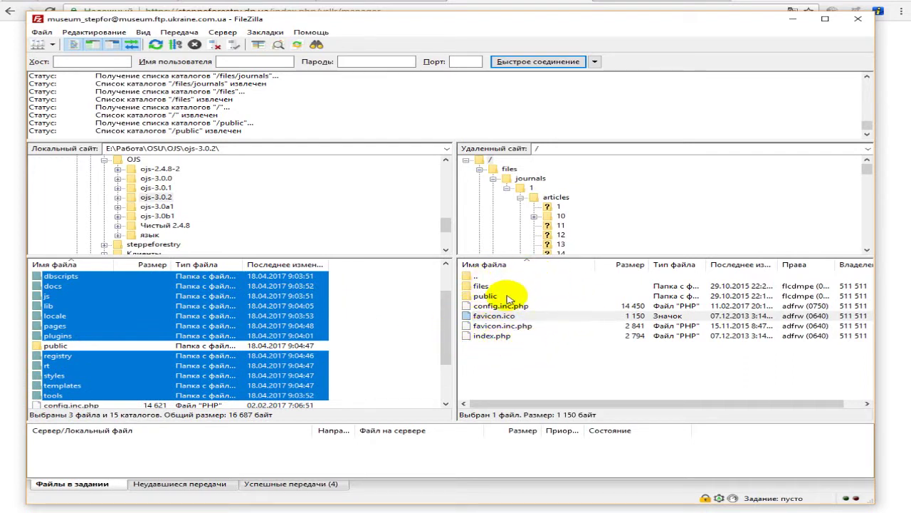
{"action": "scroll", "coordinate": [416, 321], "scroll_direction": "up", "scroll_amount": 2}
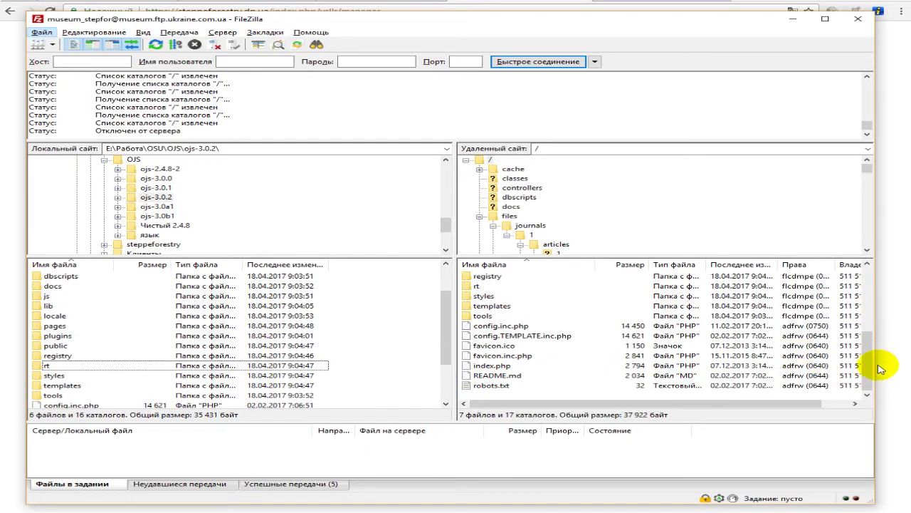
Review the uploaded folders and files in the remote root directory.
{"action": "left_click_drag", "start_coordinate": [871, 364], "coordinate": [866, 291]}
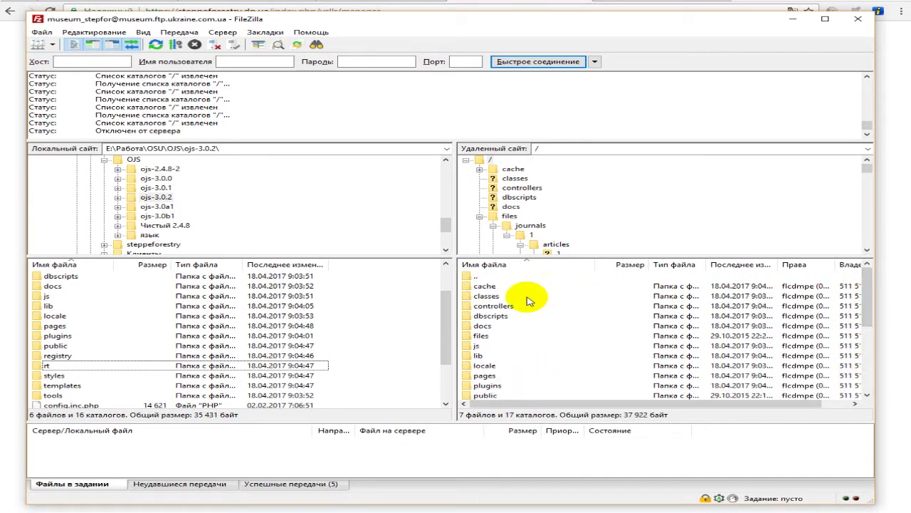
{"action": "scroll", "coordinate": [533, 315], "scroll_direction": "down", "scroll_amount": 1}
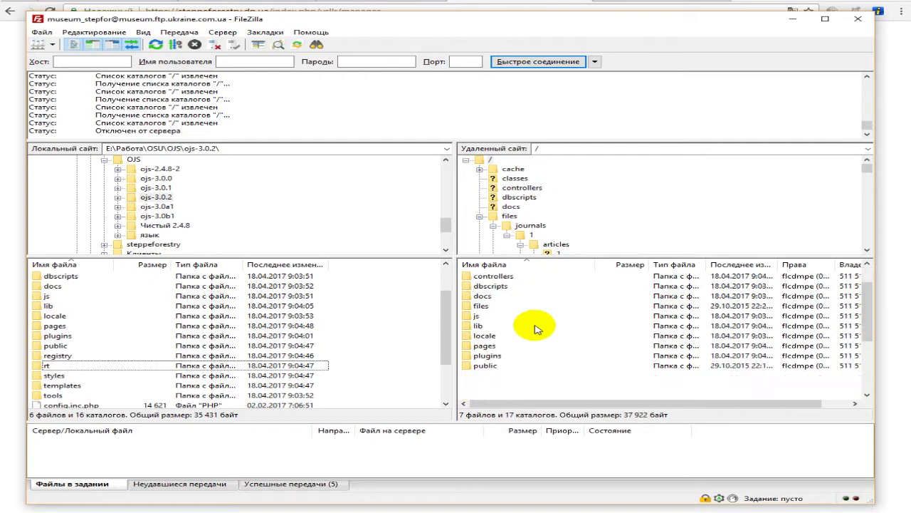
{"action": "scroll", "coordinate": [535, 326], "scroll_direction": "down", "scroll_amount": 1}
{"action": "scroll", "coordinate": [535, 331], "scroll_direction": "down", "scroll_amount": 1}
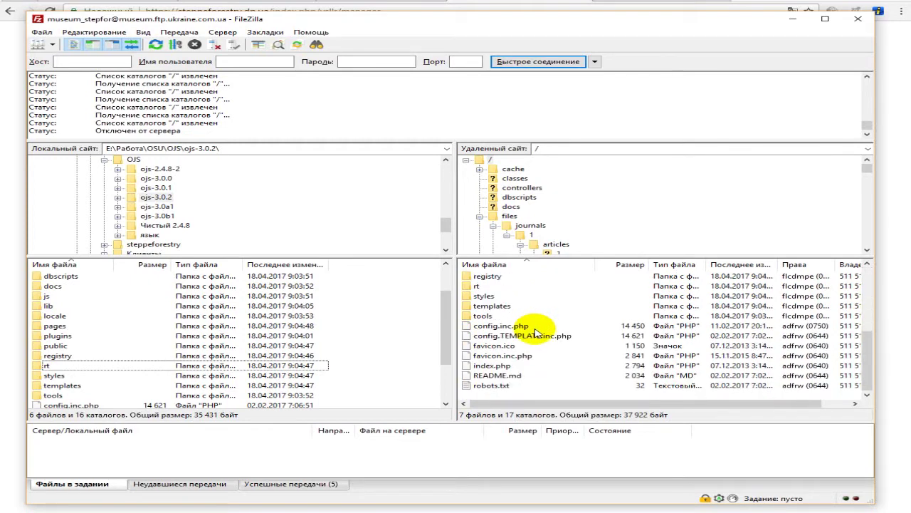
{"action": "scroll", "coordinate": [540, 327], "scroll_direction": "up", "scroll_amount": 1}
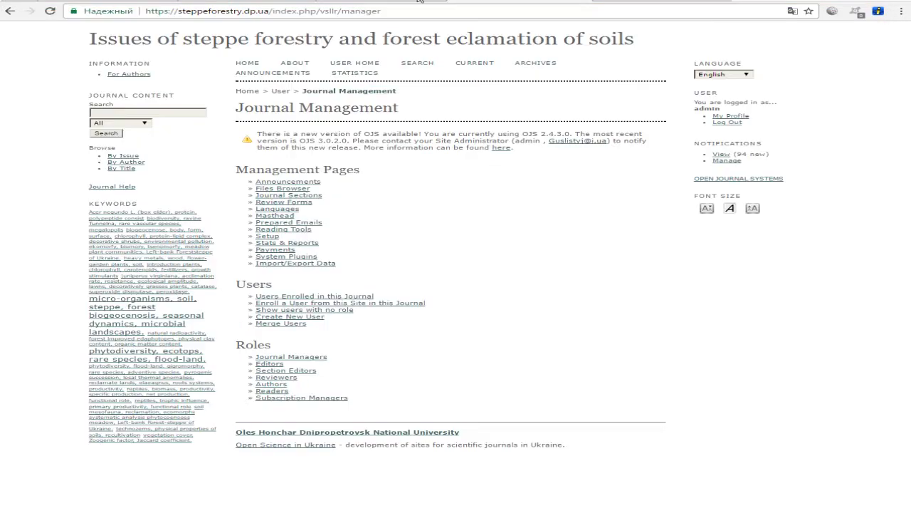
Switch to the browser and load the site's root address, steppeforestry.dp.ua, without the index.php/vsllr/manager path.
{"action": "left_click", "coordinate": [420, 6]}
{"action": "left_click_drag", "start_coordinate": [270, 11], "coordinate": [482, 20]}
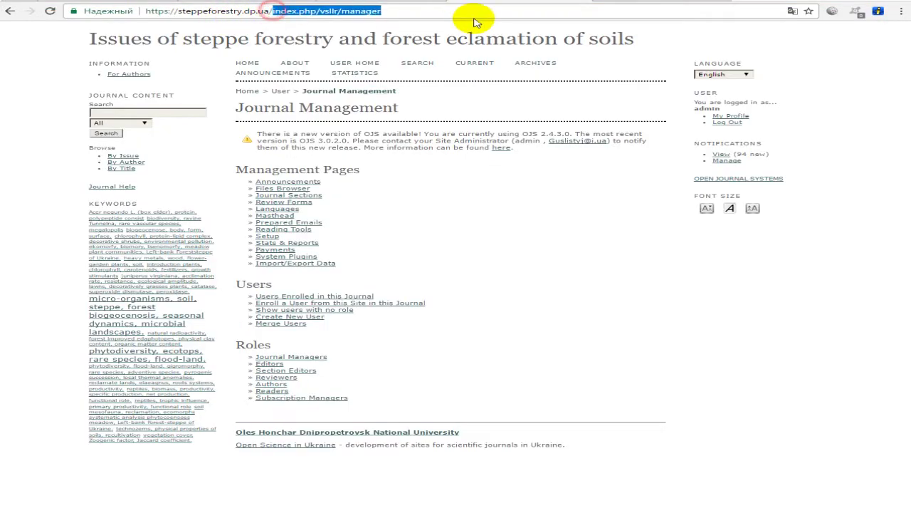
{"action": "key", "text": "BackSpace"}
{"action": "key", "text": "Return"}
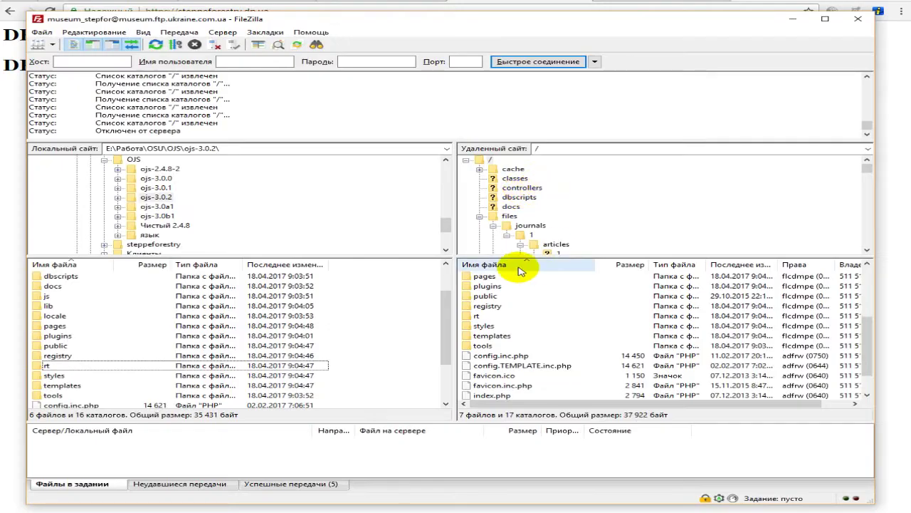
Switch to FileZilla and open the remote config.inc.php for editing, discarding the local copy and downloading the file again.
{"action": "left_click", "coordinate": [503, 356]}
{"action": "scroll", "coordinate": [514, 320], "scroll_direction": "up", "scroll_amount": 3}
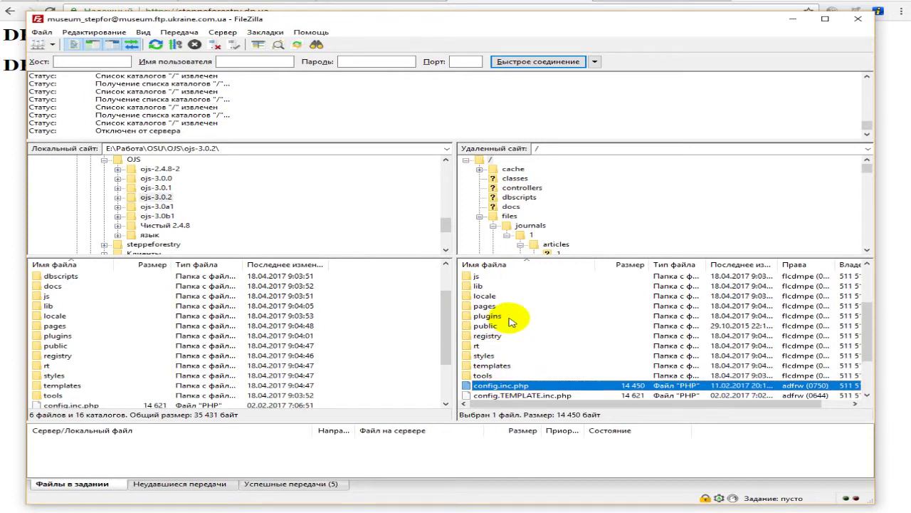
{"action": "scroll", "coordinate": [514, 322], "scroll_direction": "up", "scroll_amount": 1}
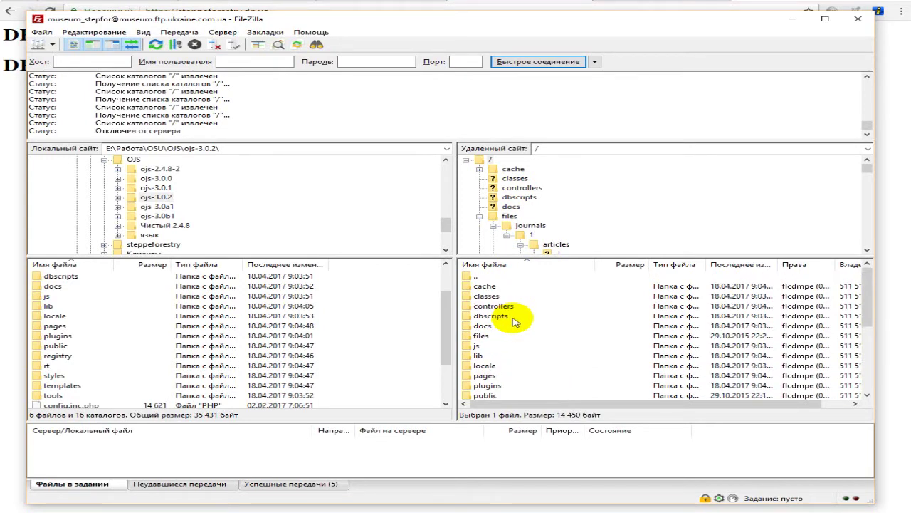
{"action": "scroll", "coordinate": [514, 322], "scroll_direction": "down", "scroll_amount": 3}
{"action": "right_click", "coordinate": [478, 366]}
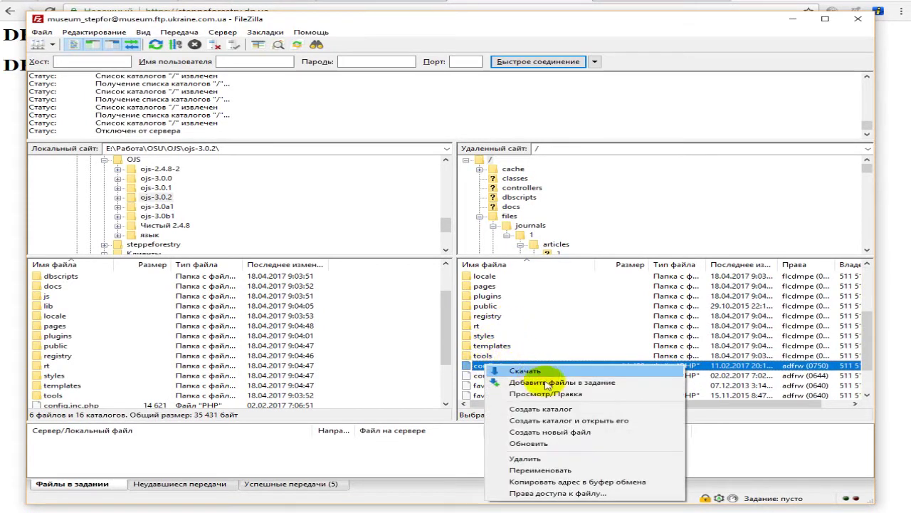
{"action": "right_click", "coordinate": [475, 366]}
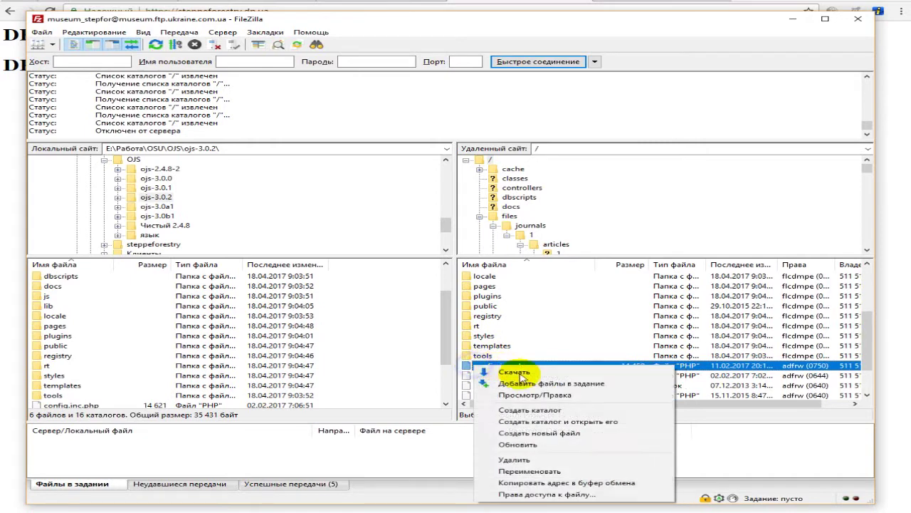
{"action": "left_click", "coordinate": [539, 396]}
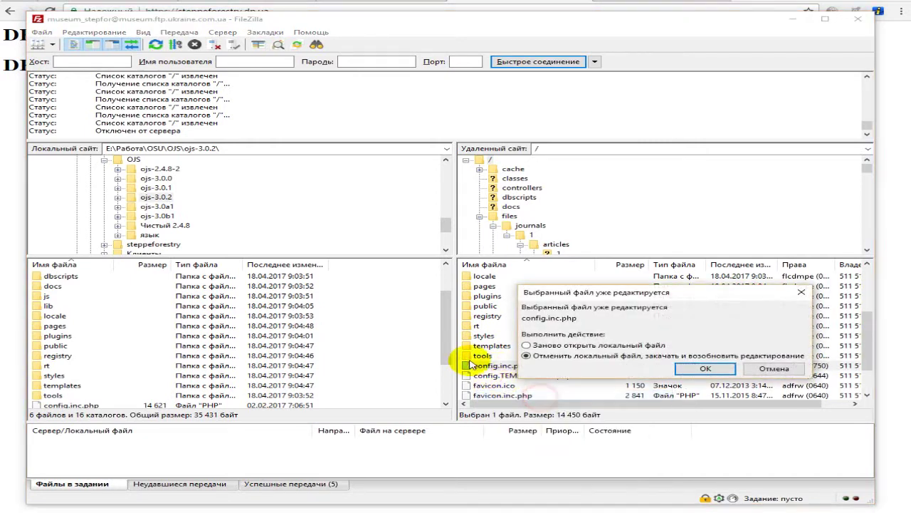
{"action": "left_click", "coordinate": [680, 367]}
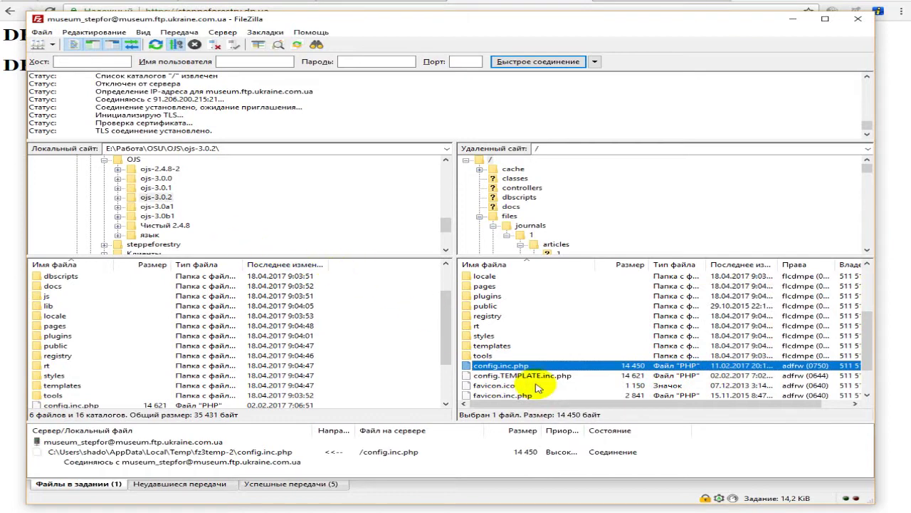
{"action": "right_click", "coordinate": [512, 367]}
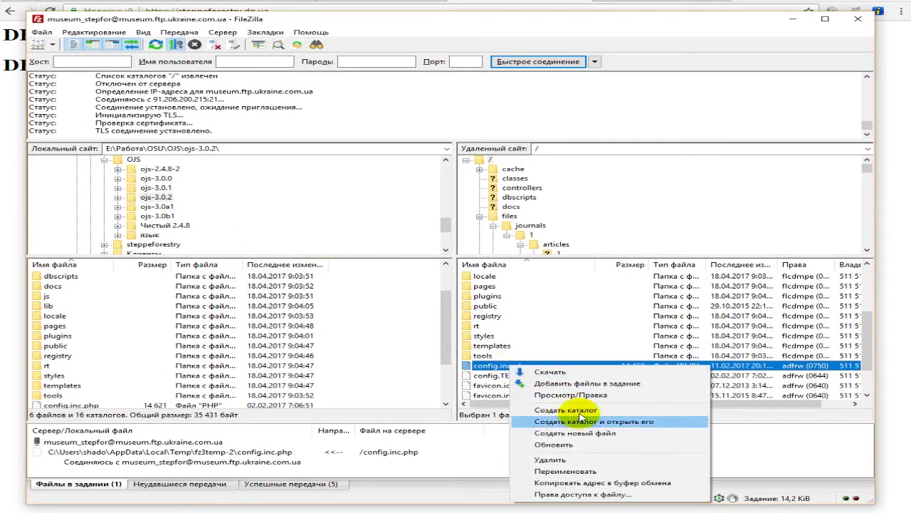
{"action": "left_click", "coordinate": [576, 396]}
{"action": "left_click", "coordinate": [539, 296]}
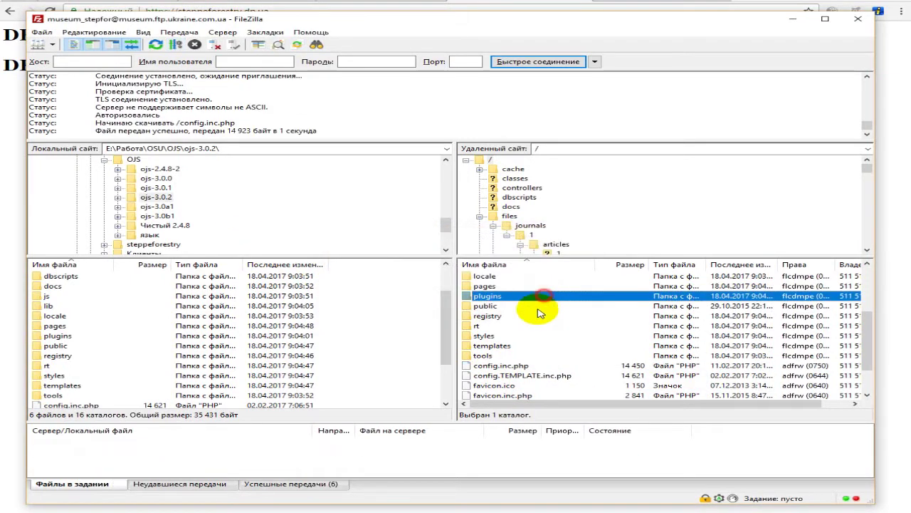
{"action": "double_click", "coordinate": [519, 364]}
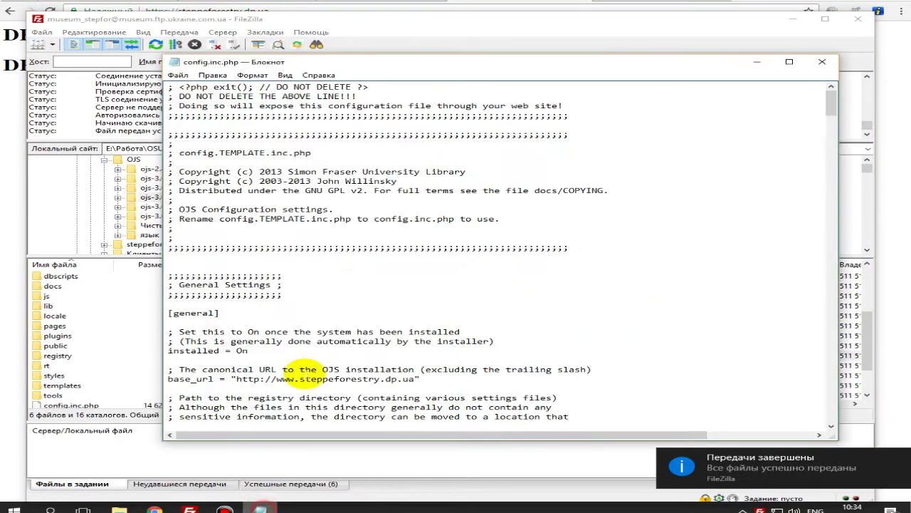
Set installed to Off in config.inc.php, save and close the file, and upload it back to the server.
{"action": "double_click", "coordinate": [242, 351]}
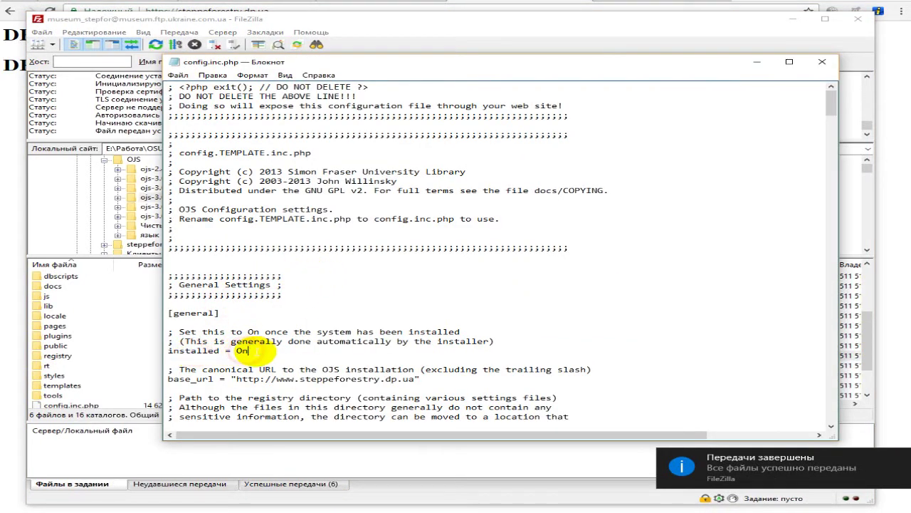
{"action": "type", "text": "Off"}
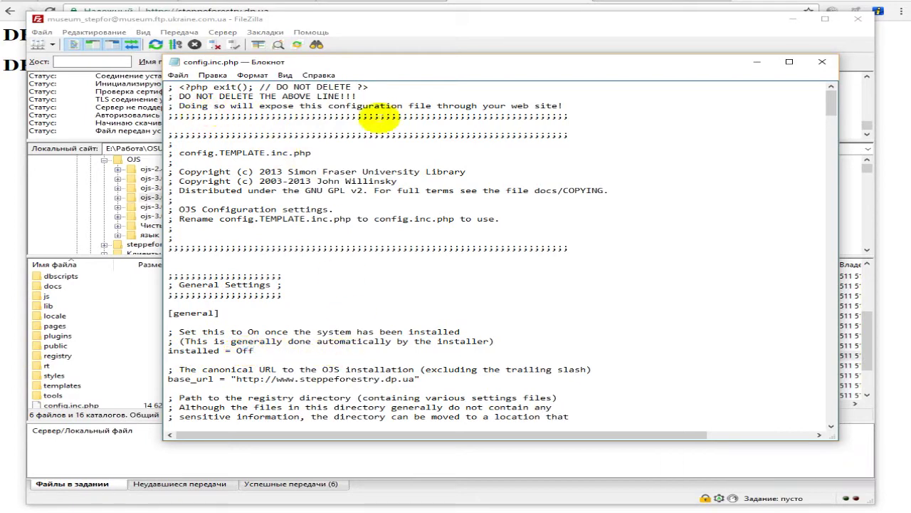
{"action": "left_click", "coordinate": [822, 64]}
{"action": "left_click", "coordinate": [534, 260]}
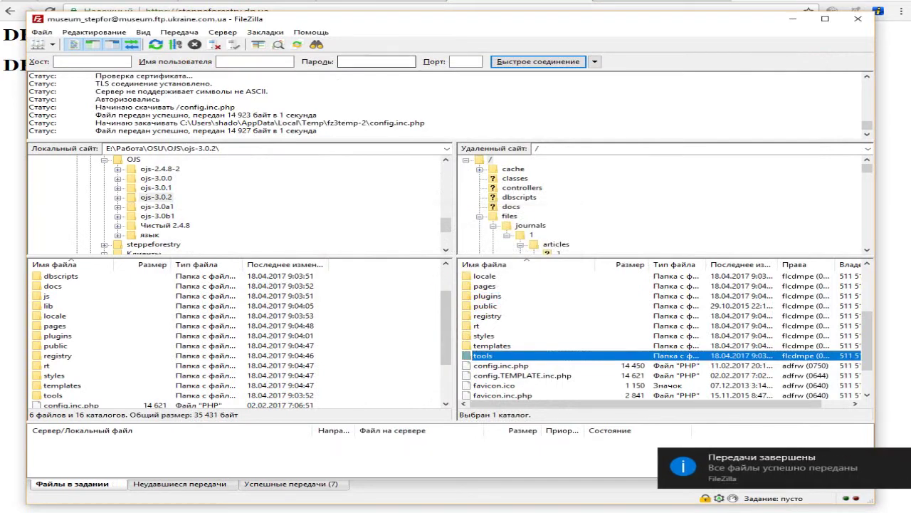
Switch to the browser, reload the steppeforestry.dp.ua site and check the OJS version on the installation page.
{"action": "key", "text": "alt+Tab"}
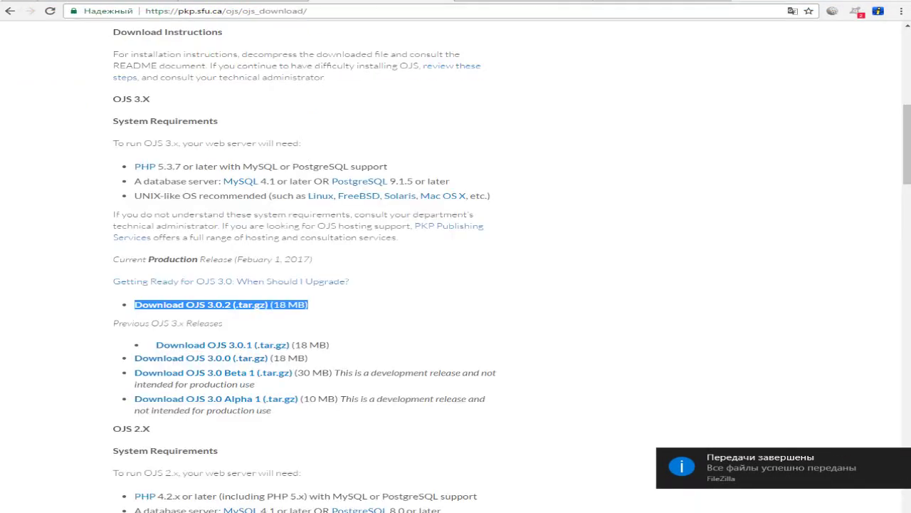
{"action": "key", "text": "ctrl+Tab"}
{"action": "left_click", "coordinate": [399, 10]}
{"action": "key", "text": "Return"}
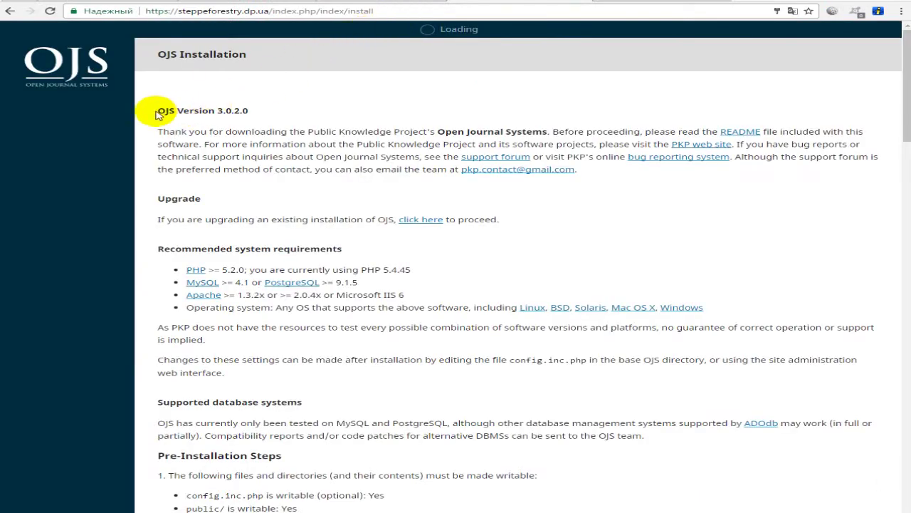
{"action": "left_click_drag", "start_coordinate": [156, 112], "coordinate": [253, 111]}
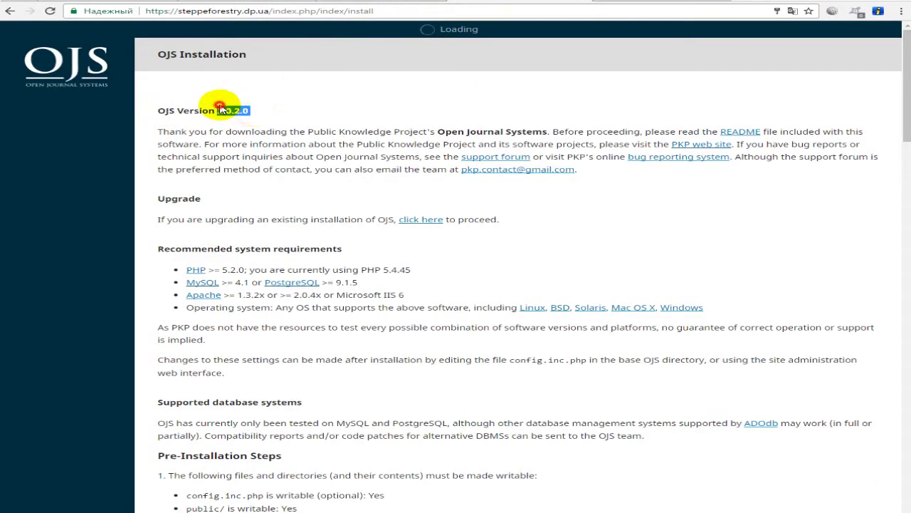
{"action": "left_click", "coordinate": [220, 107]}
{"action": "scroll", "coordinate": [844, 122], "scroll_direction": "down", "scroll_amount": 1}
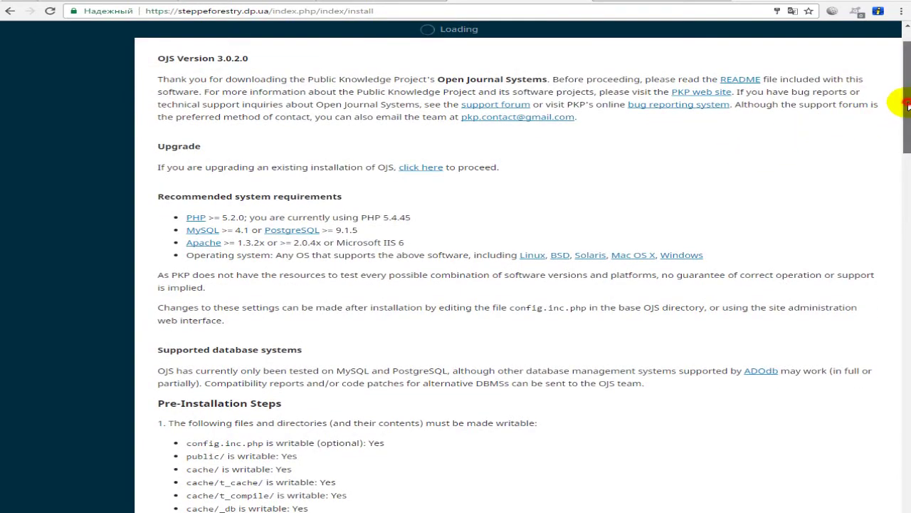
{"action": "left_click_drag", "start_coordinate": [907, 106], "coordinate": [889, 89]}
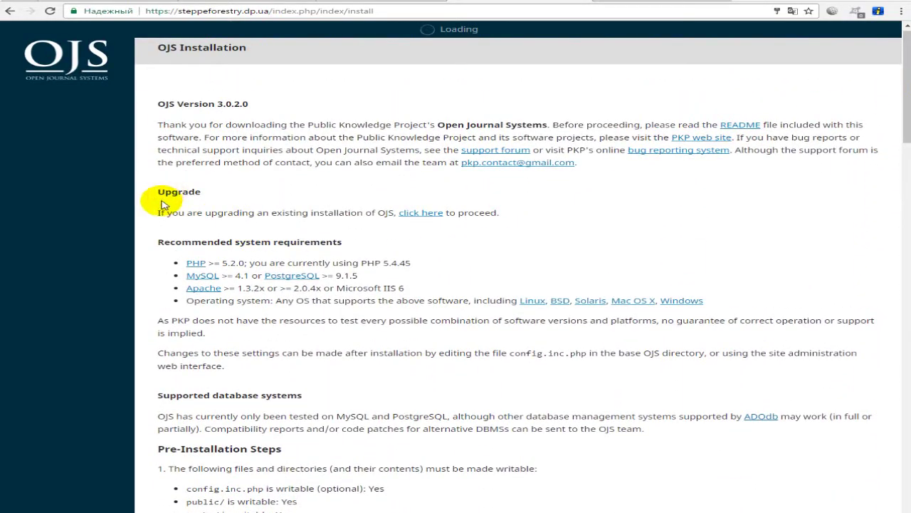
Follow the upgrade link for an existing OJS installation and run the Open Journal Systems upgrade.
{"action": "left_click_drag", "start_coordinate": [160, 211], "coordinate": [366, 204]}
{"action": "left_click", "coordinate": [516, 201]}
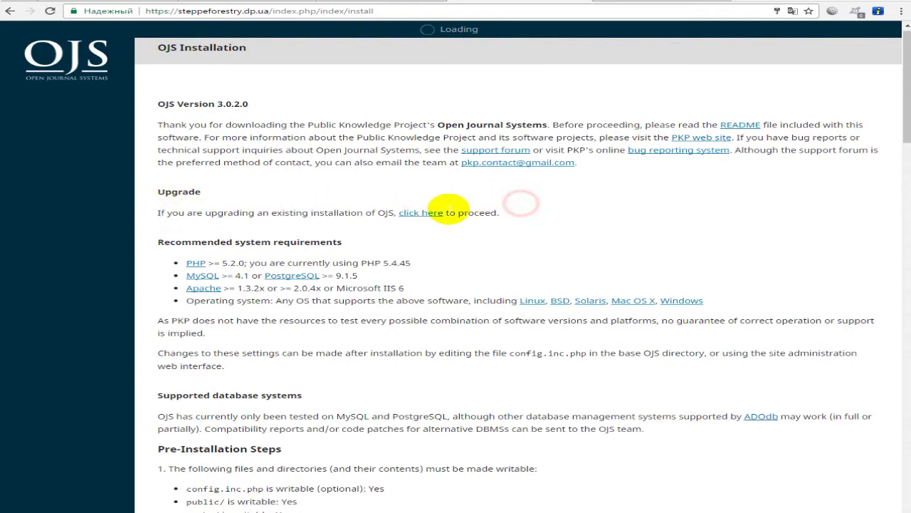
{"action": "left_click", "coordinate": [426, 214]}
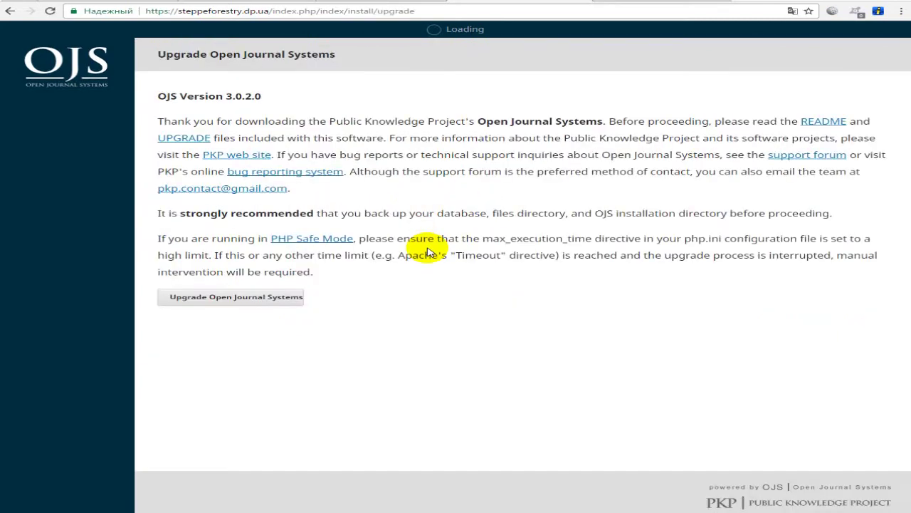
{"action": "left_click", "coordinate": [243, 304]}
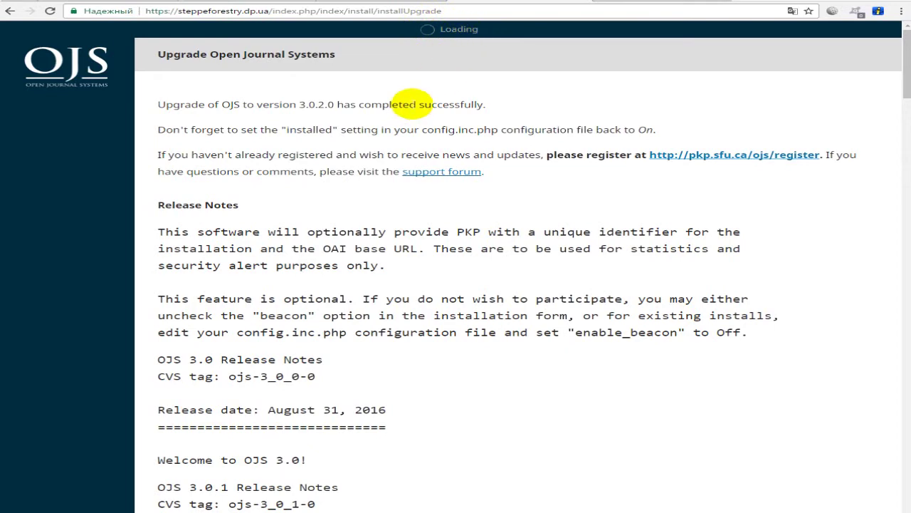
Review the upgrade result page, including its completion message and release notes.
{"action": "scroll", "coordinate": [394, 101], "scroll_direction": "down", "scroll_amount": 4}
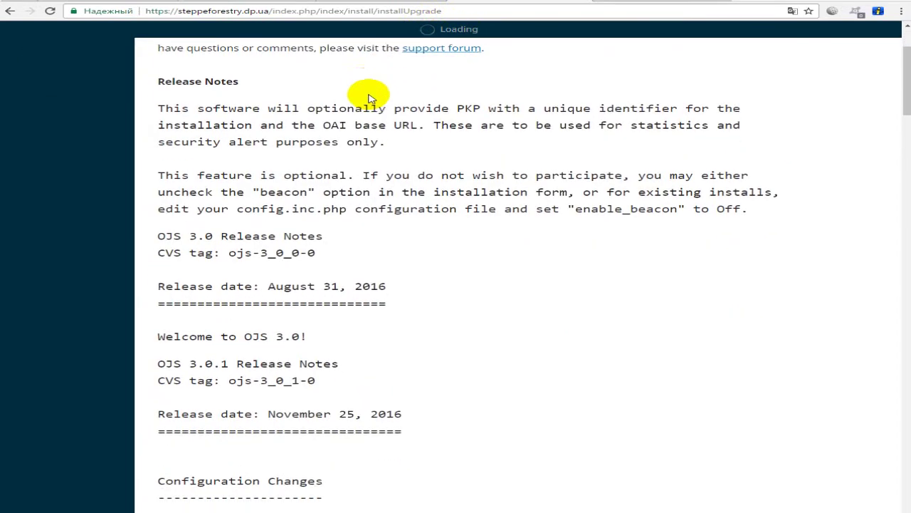
{"action": "left_click_drag", "start_coordinate": [906, 100], "coordinate": [899, 61]}
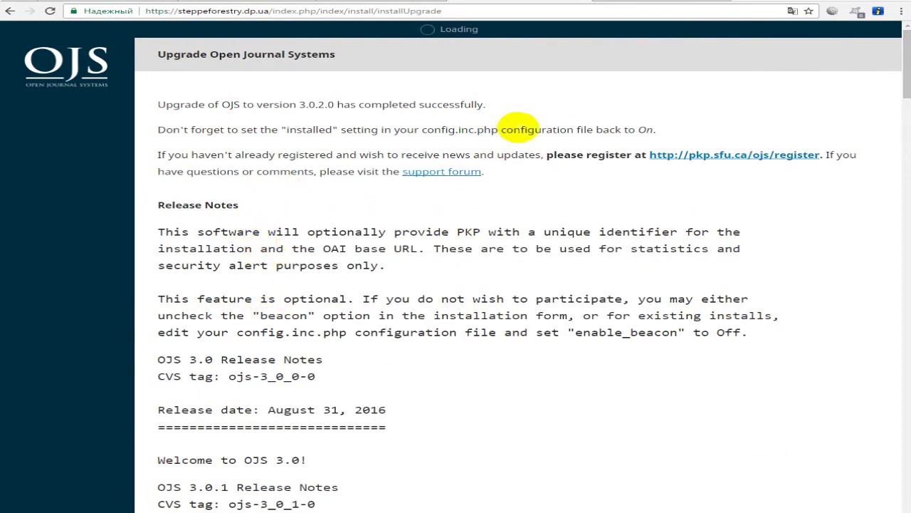
{"action": "left_click_drag", "start_coordinate": [486, 105], "coordinate": [166, 105]}
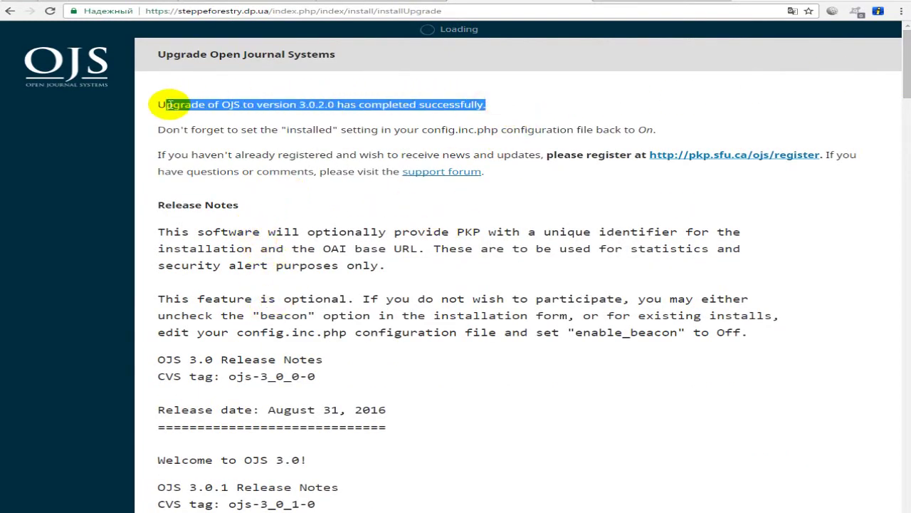
{"action": "left_click", "coordinate": [475, 102]}
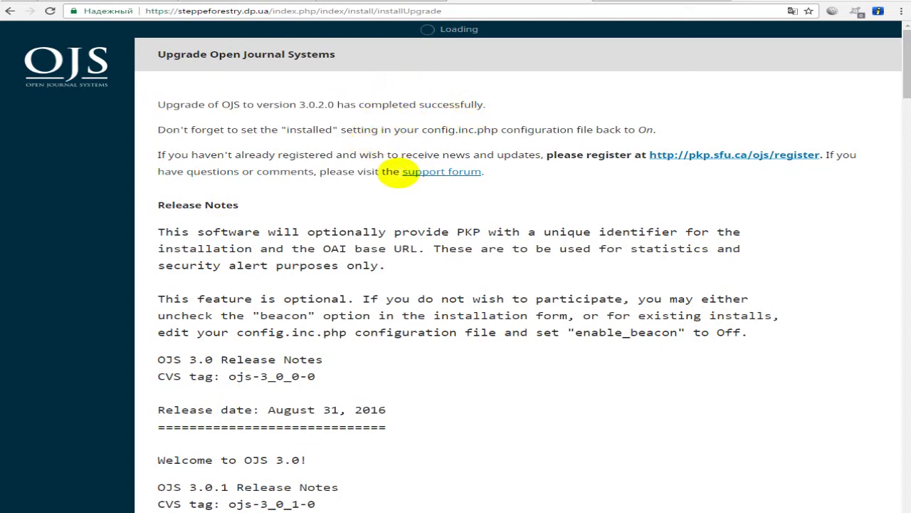
Switch to FileZilla and reopen the remote config.inc.php for editing, discarding the local copy in favour of a fresh download.
{"action": "mouse_move", "coordinate": [251, 507]}
{"action": "left_click", "coordinate": [189, 508]}
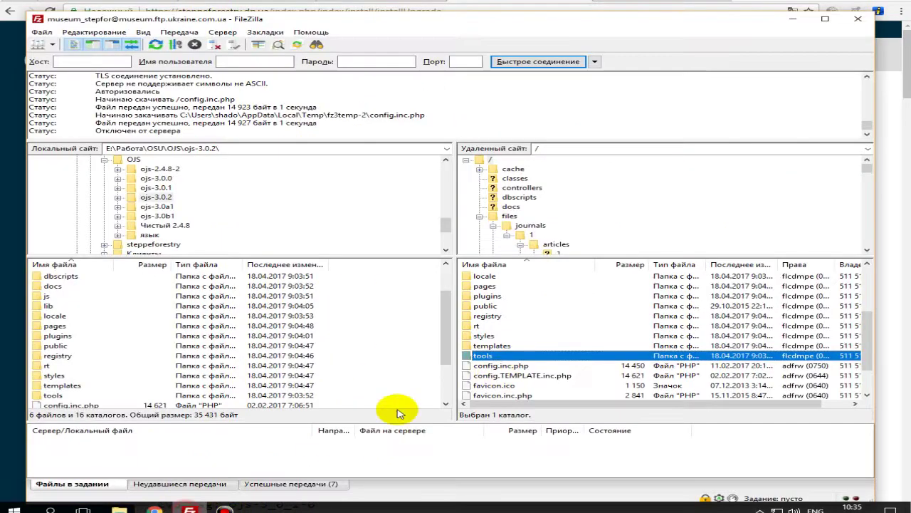
{"action": "scroll", "coordinate": [533, 347], "scroll_direction": "down", "scroll_amount": 2}
{"action": "right_click", "coordinate": [508, 328]}
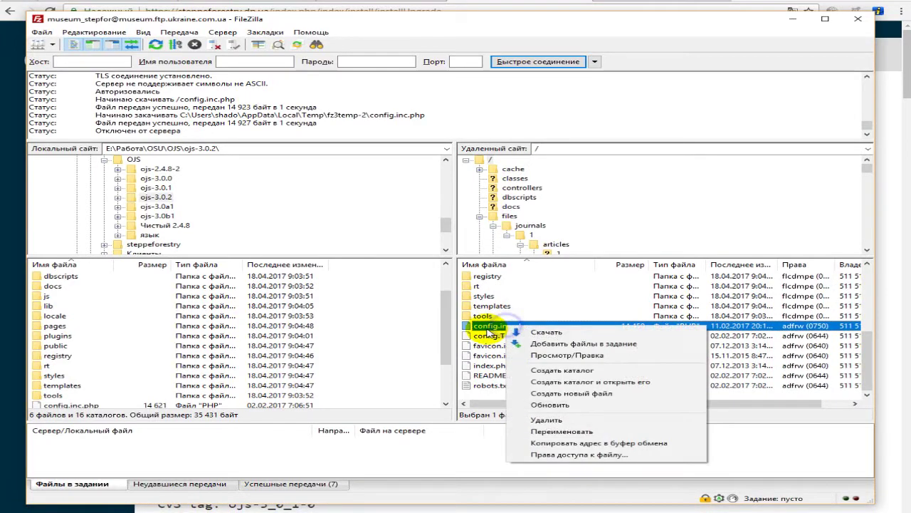
{"action": "left_click", "coordinate": [550, 361]}
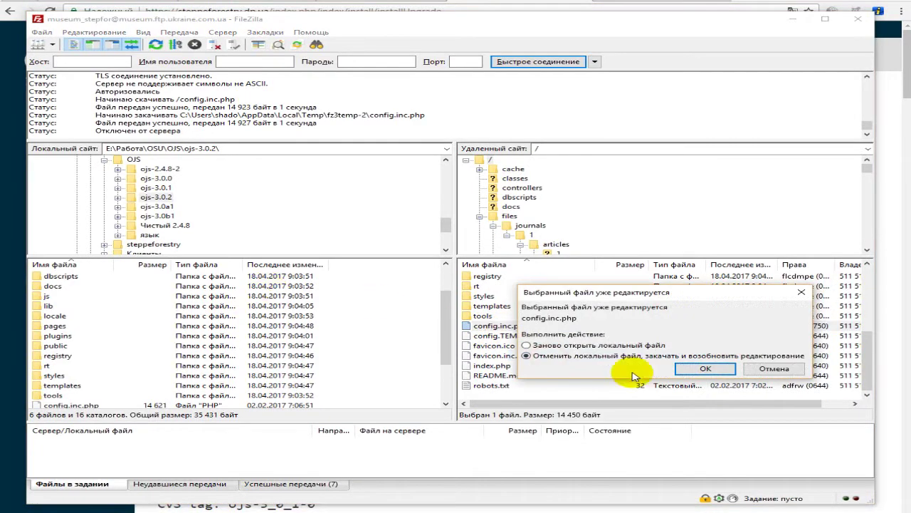
{"action": "left_click", "coordinate": [697, 373]}
Set installed back to On in config.inc.php, save and close it, and upload the changed file to the server.
{"action": "left_click", "coordinate": [225, 332]}
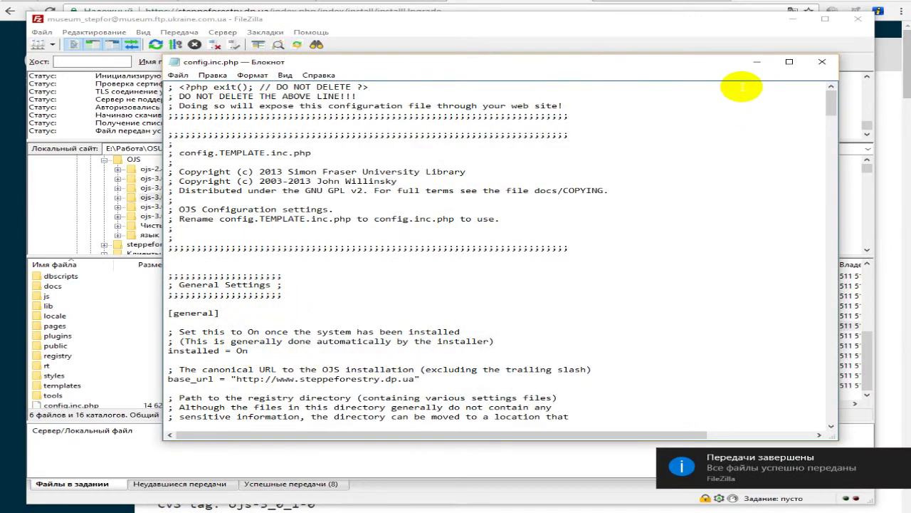
{"action": "left_click", "coordinate": [818, 64]}
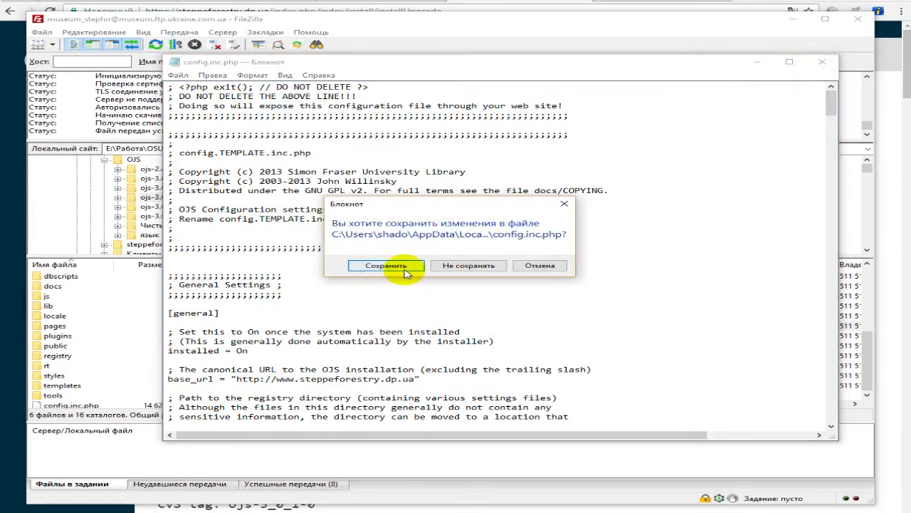
{"action": "left_click", "coordinate": [404, 271]}
{"action": "left_click", "coordinate": [469, 299]}
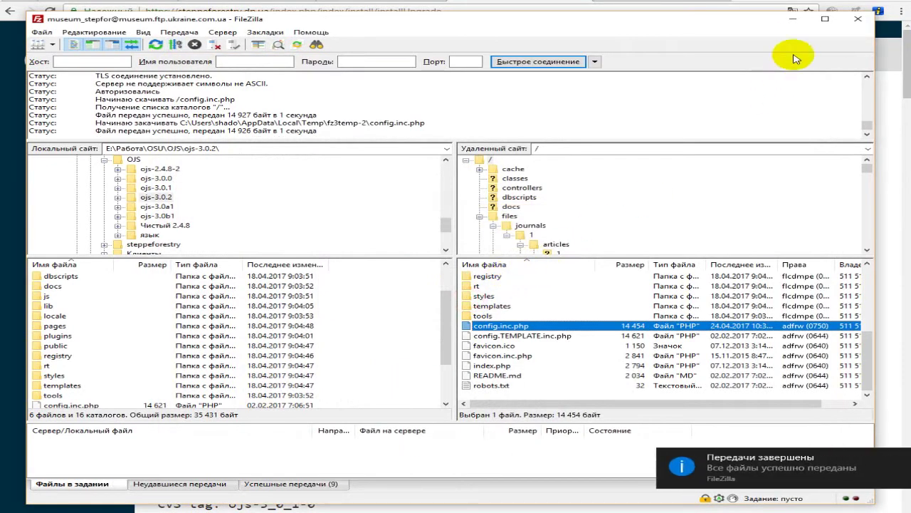
Return to the browser, load the site's root address without the installUpgrade path, and look over the journal's home page.
{"action": "left_click", "coordinate": [792, 20]}
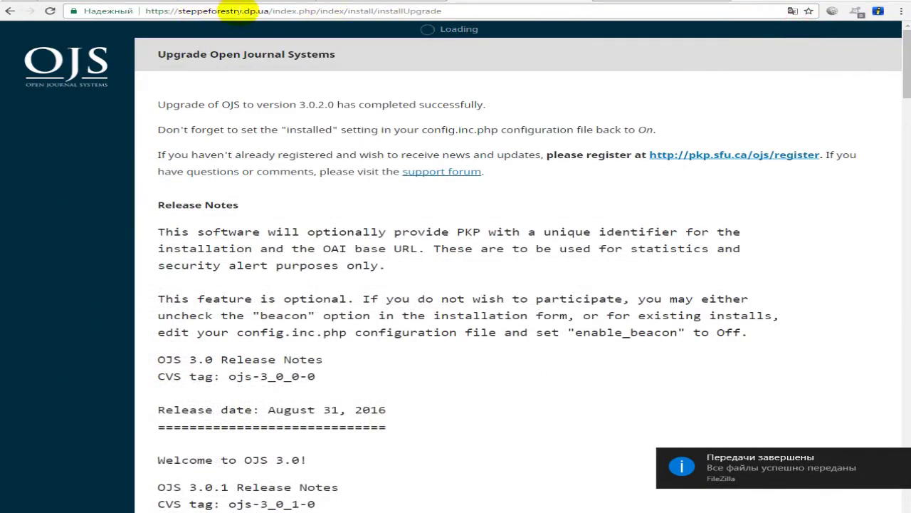
{"action": "left_click_drag", "start_coordinate": [271, 11], "coordinate": [589, 24]}
{"action": "key", "text": "BackSpace"}
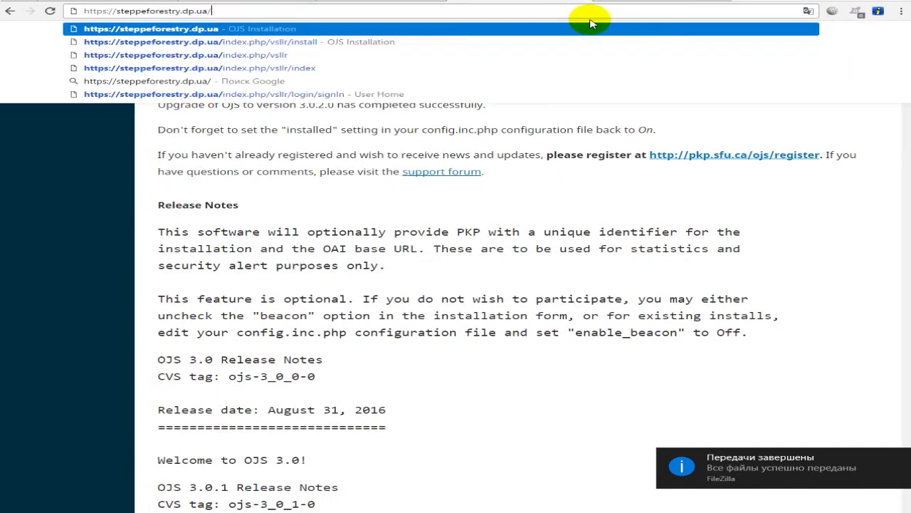
{"action": "key", "text": "Return"}
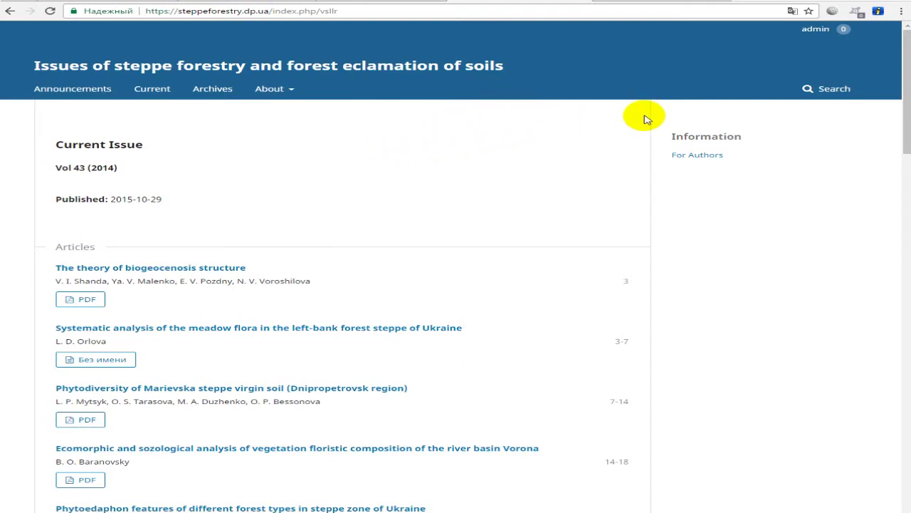
{"action": "mouse_move", "coordinate": [819, 30]}
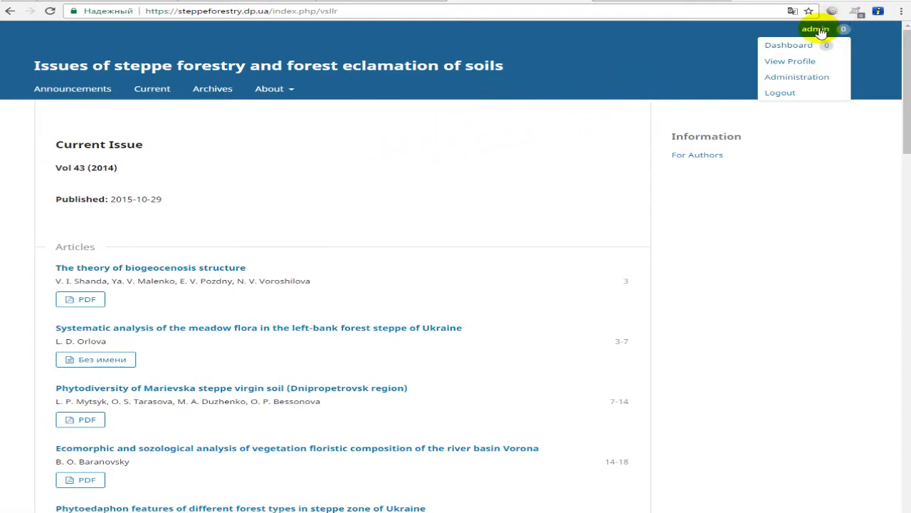
{"action": "scroll", "coordinate": [783, 59], "scroll_direction": "down", "scroll_amount": 2}
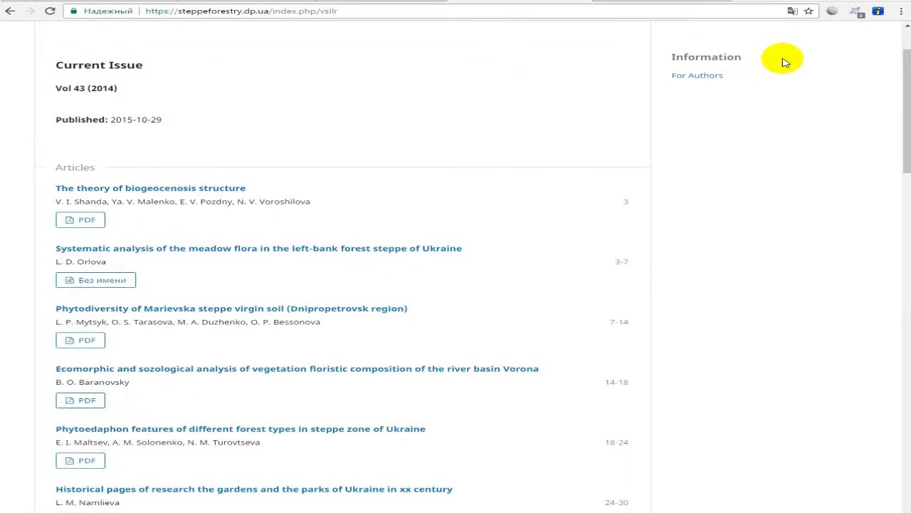
{"action": "scroll", "coordinate": [783, 59], "scroll_direction": "up", "scroll_amount": 2}
Open the site administration from the admin account and view the list of hosted journals.
{"action": "left_click", "coordinate": [816, 29]}
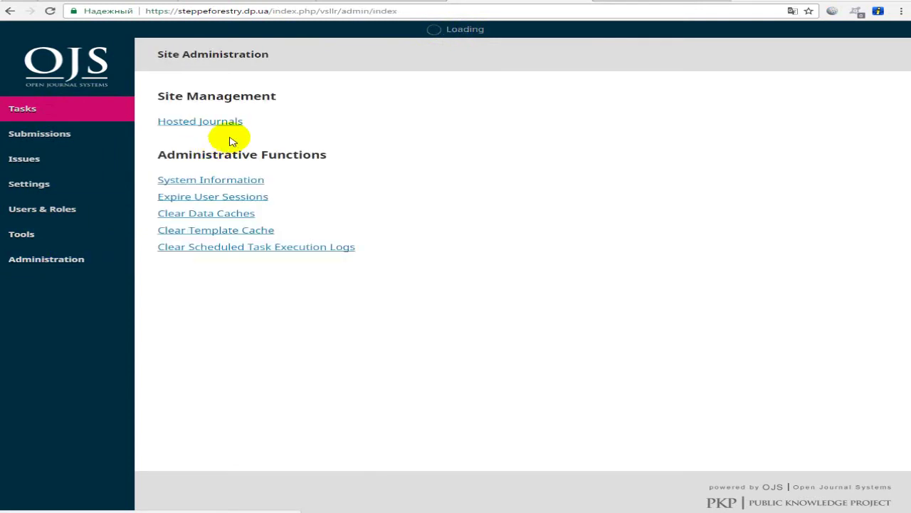
{"action": "left_click", "coordinate": [198, 121]}
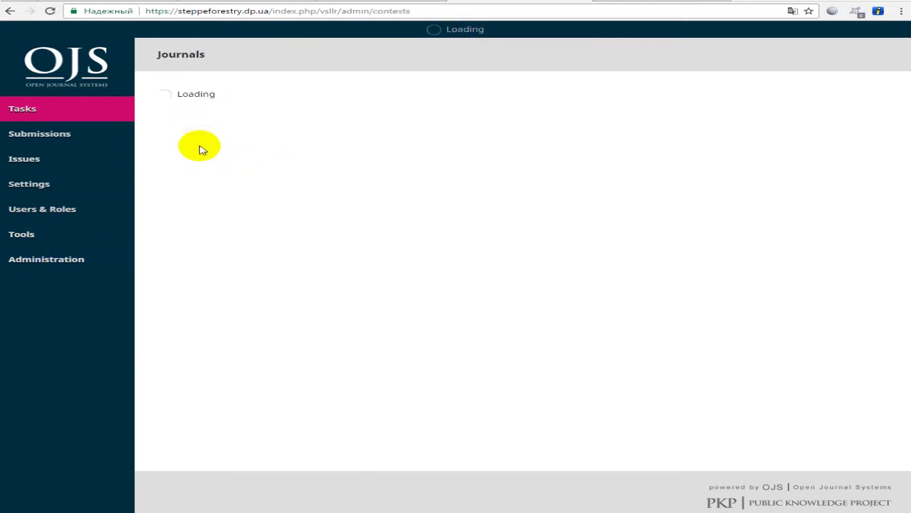
{"action": "left_click", "coordinate": [230, 136]}
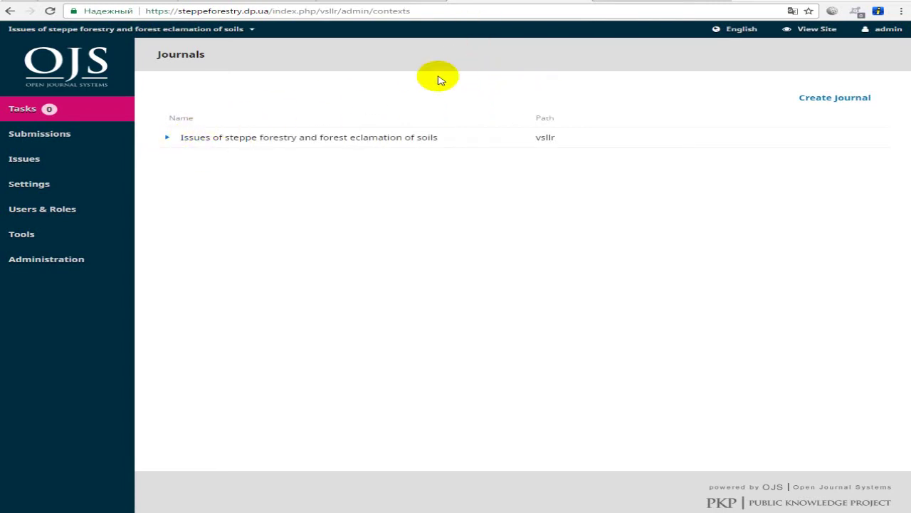
Try the Russian interface language in the administration area and return to English.
{"action": "mouse_move", "coordinate": [740, 34]}
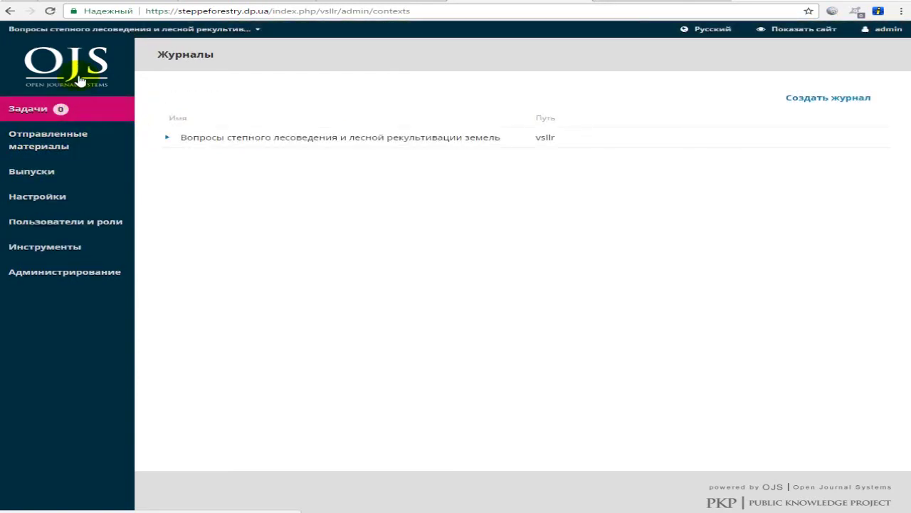
{"action": "left_click", "coordinate": [698, 30]}
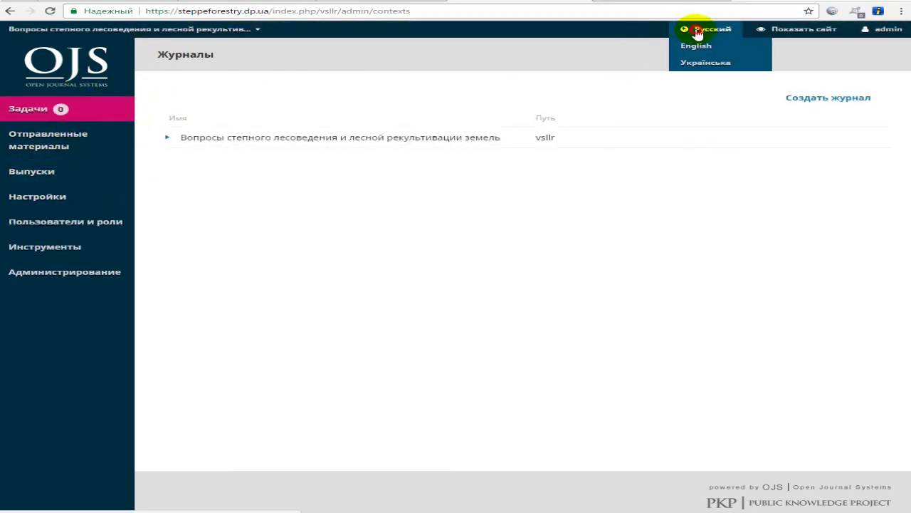
{"action": "left_click", "coordinate": [696, 45]}
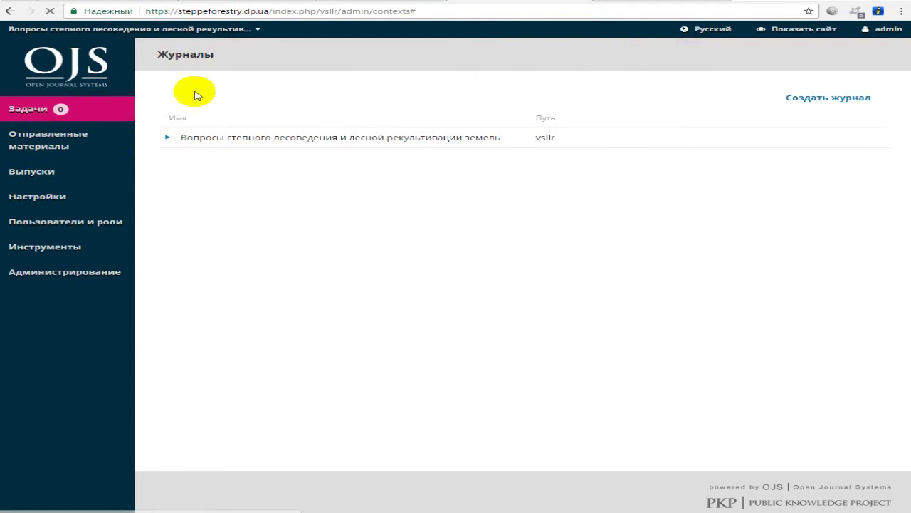
View the public journal site and check its Announcements, Current and Archives pages.
{"action": "left_click", "coordinate": [823, 32]}
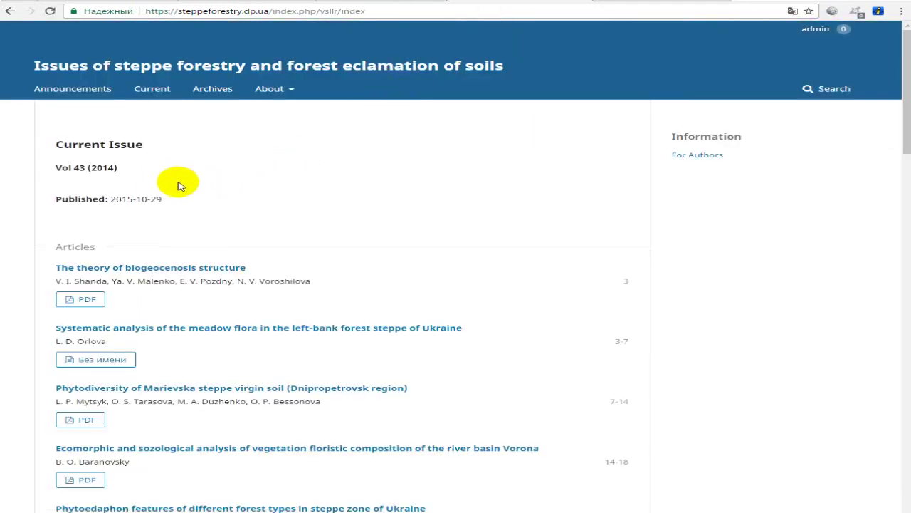
{"action": "left_click", "coordinate": [72, 89]}
{"action": "left_click", "coordinate": [153, 65]}
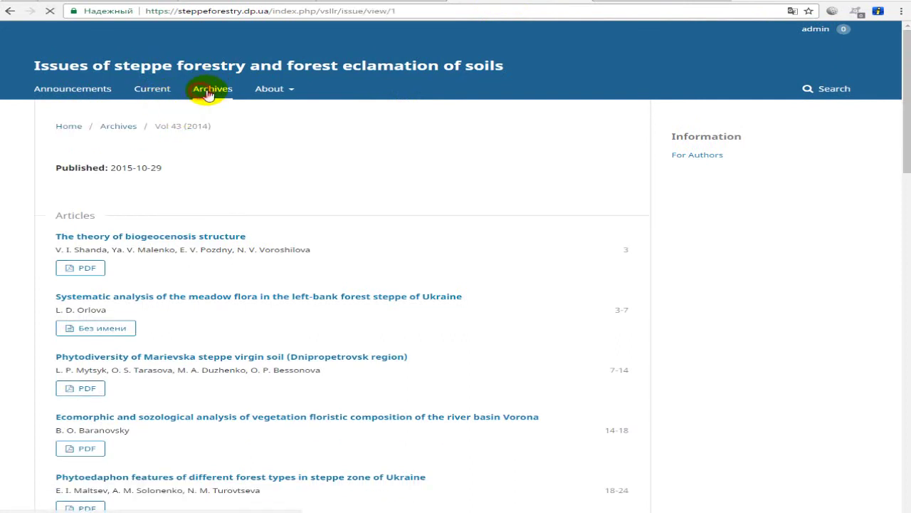
{"action": "left_click", "coordinate": [213, 90]}
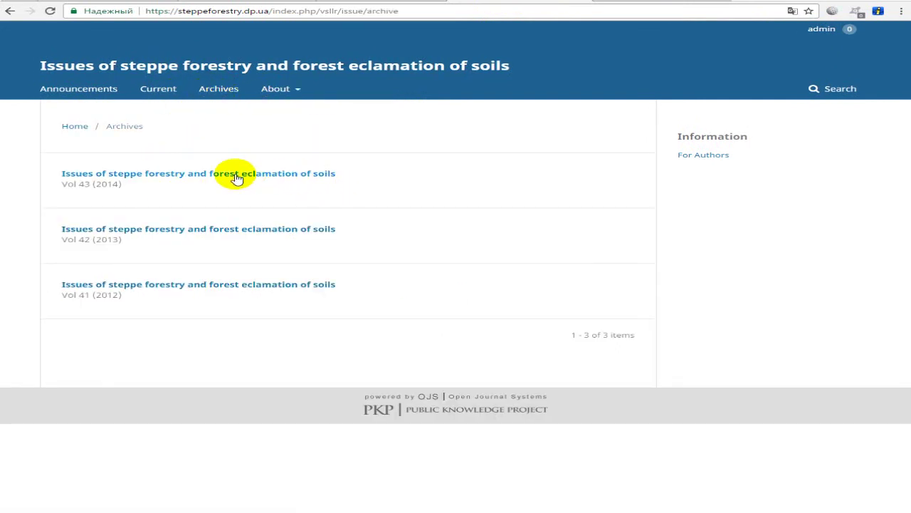
Open the Vol 41 (2012) issue, download the PDF of its first article, and look through the article list.
{"action": "left_click", "coordinate": [155, 284]}
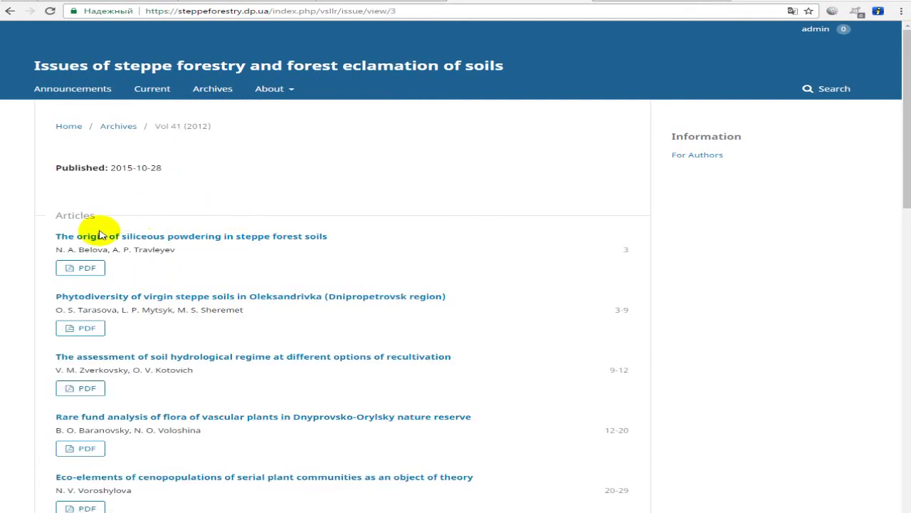
{"action": "left_click", "coordinate": [79, 267]}
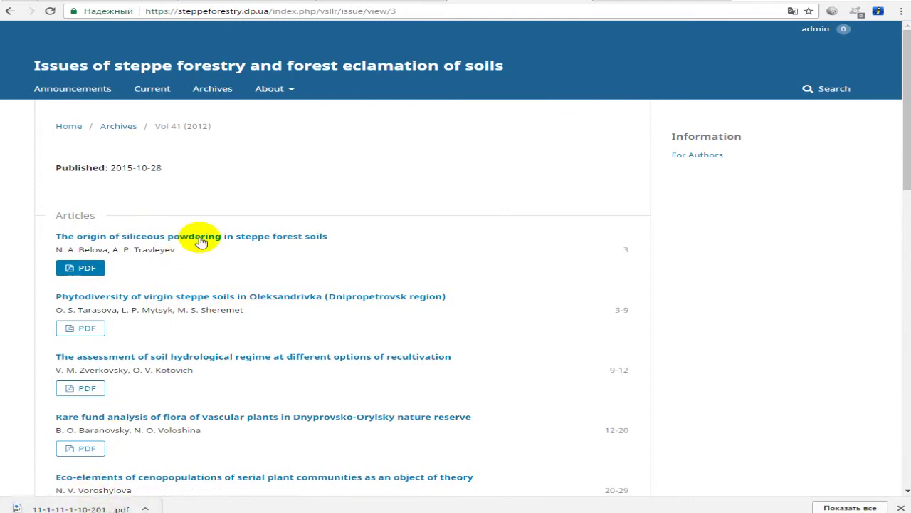
{"action": "scroll", "coordinate": [285, 170], "scroll_direction": "down", "scroll_amount": 5}
{"action": "scroll", "coordinate": [292, 163], "scroll_direction": "down", "scroll_amount": 2}
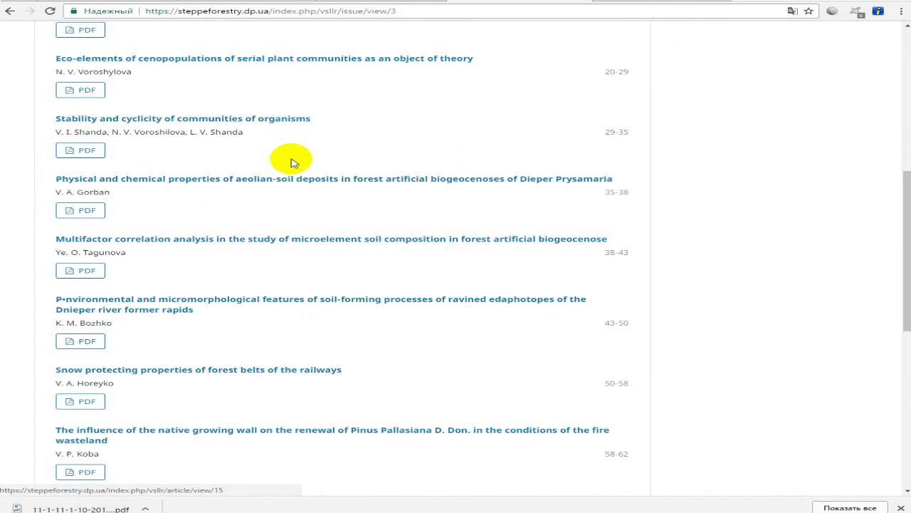
Open the About the Journal page of the public journal site to check its content.
{"action": "scroll", "coordinate": [342, 146], "scroll_direction": "up", "scroll_amount": 5}
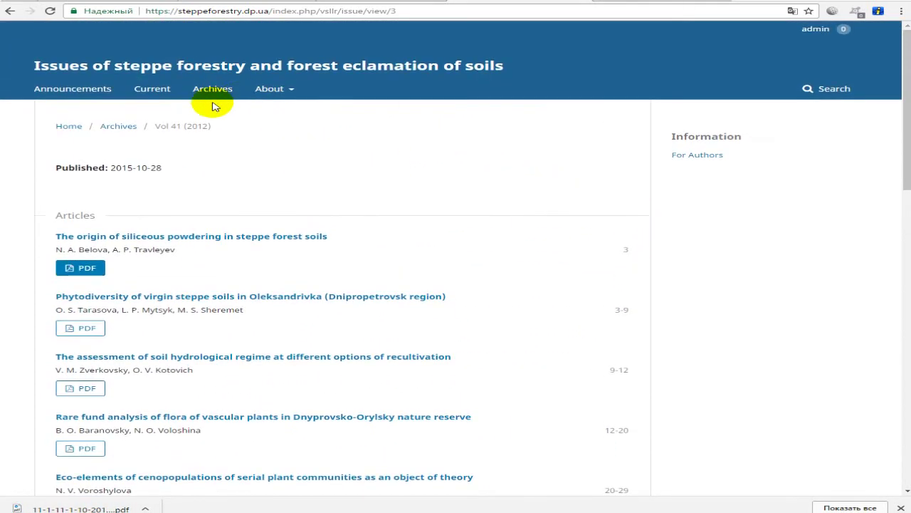
{"action": "mouse_move", "coordinate": [264, 85]}
{"action": "left_click", "coordinate": [283, 109]}
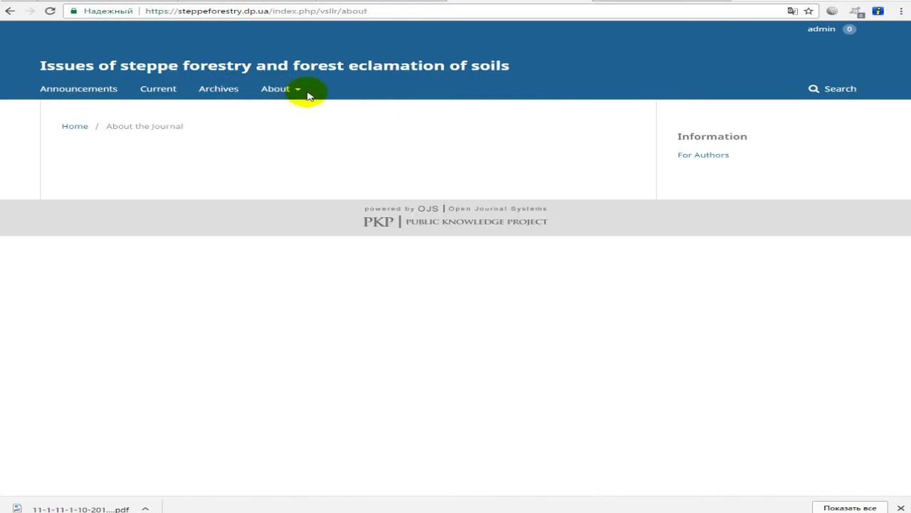
Return to the journal's home page and examine the current issue's article list and the editorial information below it.
{"action": "left_click", "coordinate": [71, 126]}
{"action": "scroll", "coordinate": [195, 122], "scroll_direction": "down", "scroll_amount": 10}
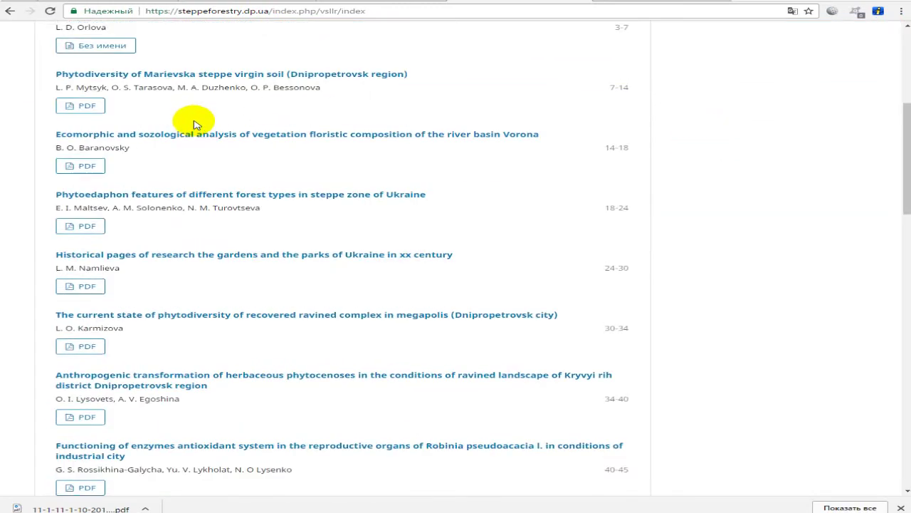
{"action": "scroll", "coordinate": [201, 136], "scroll_direction": "down", "scroll_amount": 3}
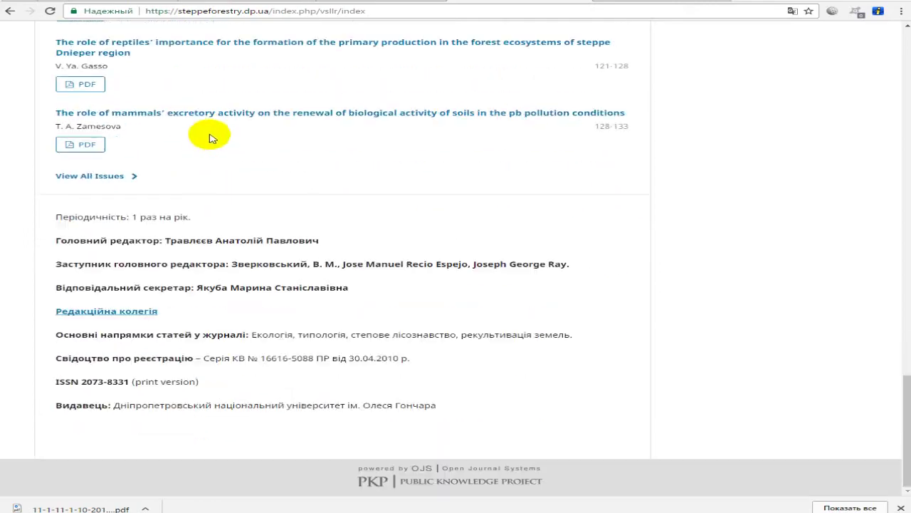
{"action": "left_click_drag", "start_coordinate": [55, 221], "coordinate": [203, 335]}
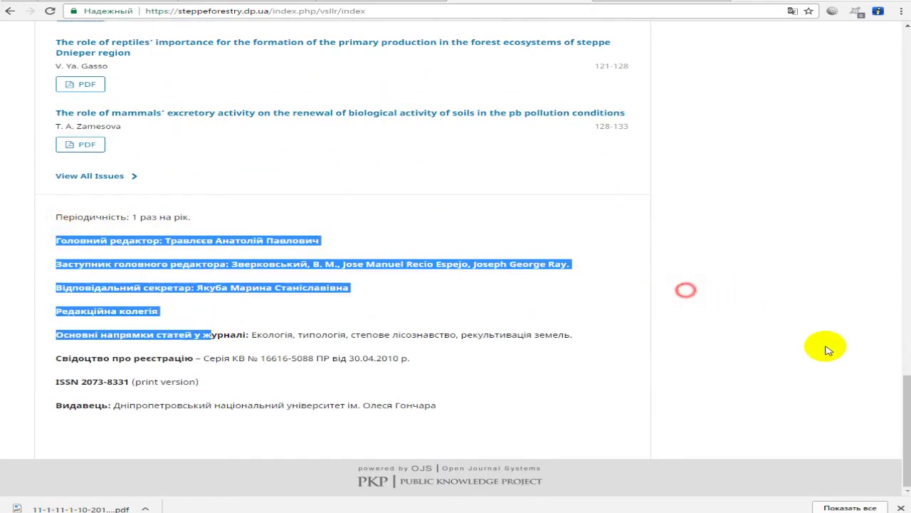
{"action": "left_click_drag", "start_coordinate": [906, 399], "coordinate": [864, 114]}
{"action": "scroll", "coordinate": [858, 93], "scroll_direction": "up", "scroll_amount": 3}
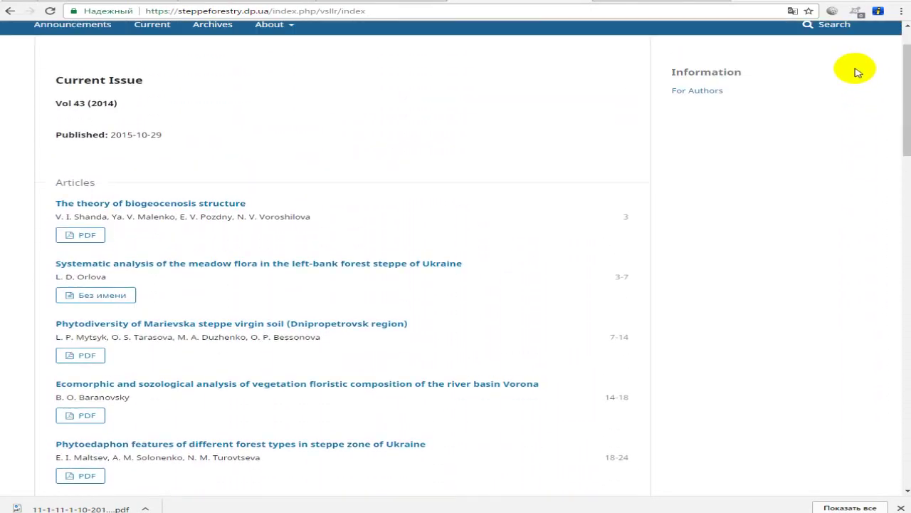
{"action": "scroll", "coordinate": [812, 106], "scroll_direction": "up", "scroll_amount": 2}
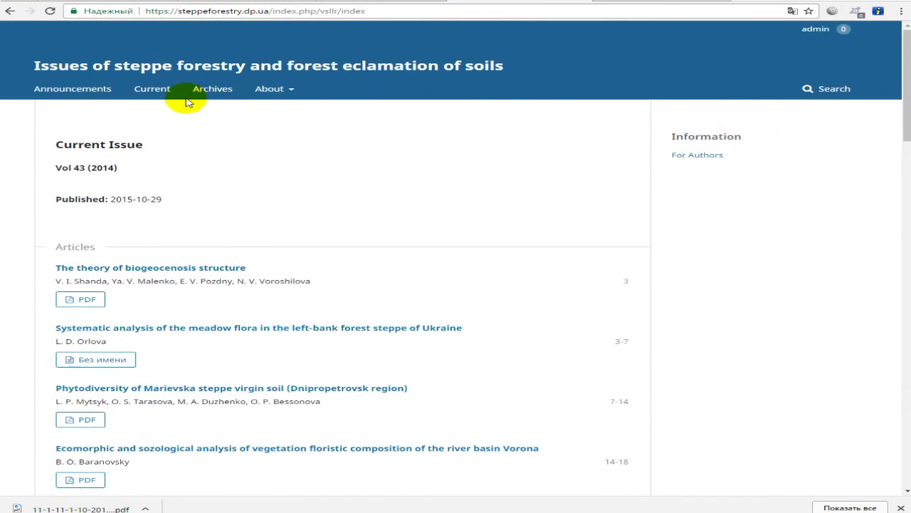
{"action": "left_click", "coordinate": [274, 89]}
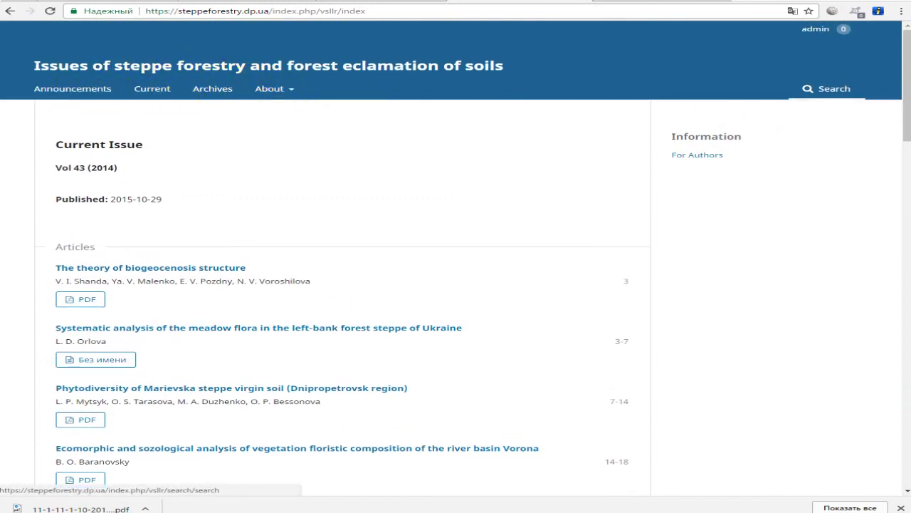
{"action": "scroll", "coordinate": [455, 257], "scroll_direction": "down", "scroll_amount": 15}
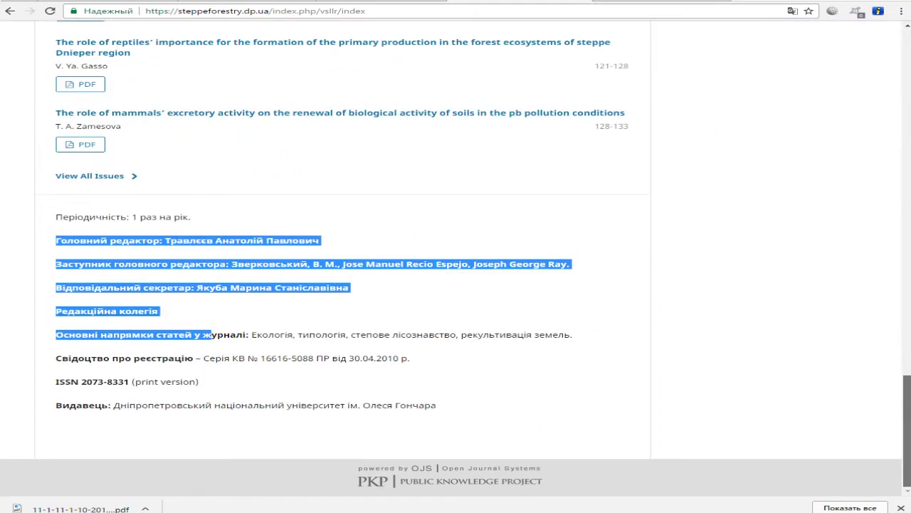
{"action": "scroll", "coordinate": [455, 256], "scroll_direction": "up", "scroll_amount": 15}
Check the About the Journal page again, followed by the Archives and Current issue pages.
{"action": "left_click", "coordinate": [292, 89]}
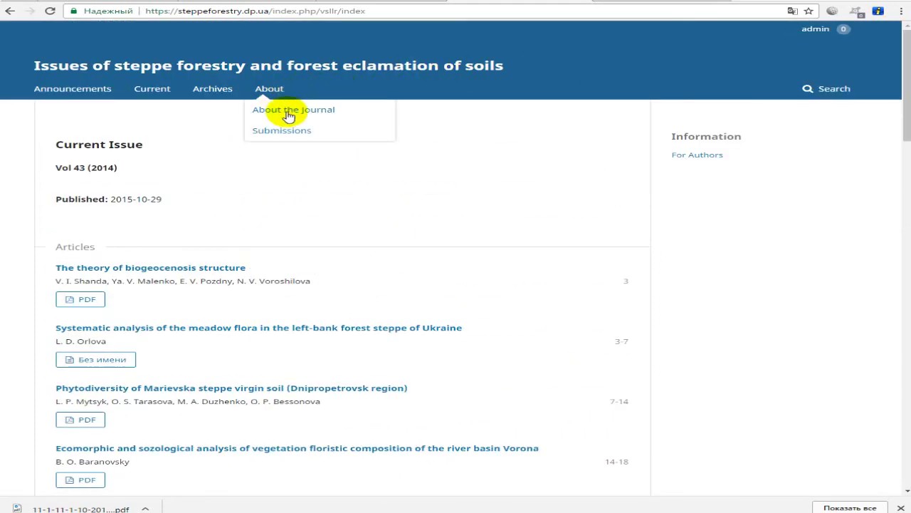
{"action": "left_click", "coordinate": [289, 114]}
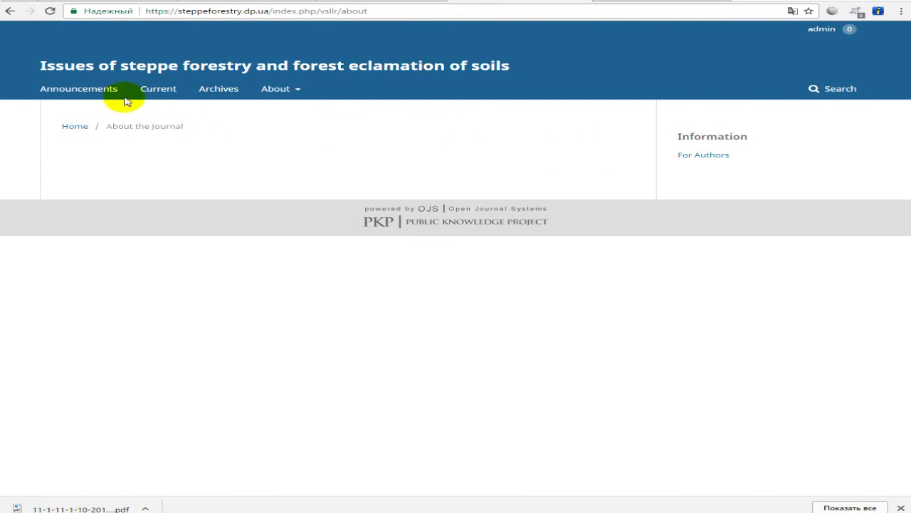
{"action": "left_click", "coordinate": [226, 91]}
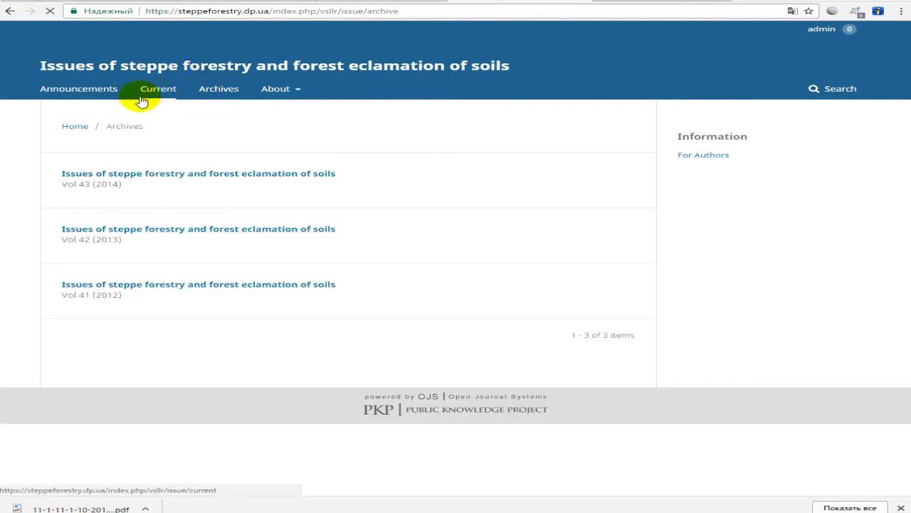
{"action": "left_click_drag", "start_coordinate": [901, 136], "coordinate": [907, 85]}
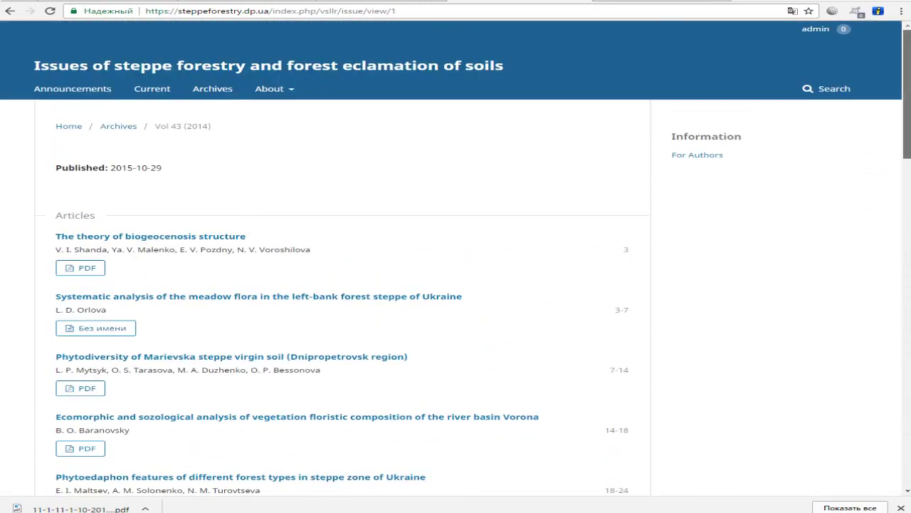
Return to the journal's home page and display it in full-screen mode.
{"action": "left_click", "coordinate": [179, 65]}
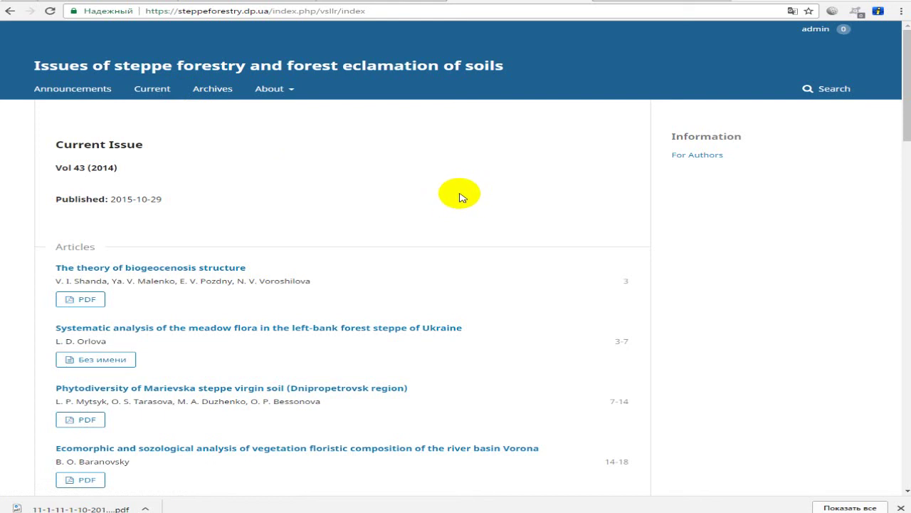
{"action": "key", "text": "F11"}
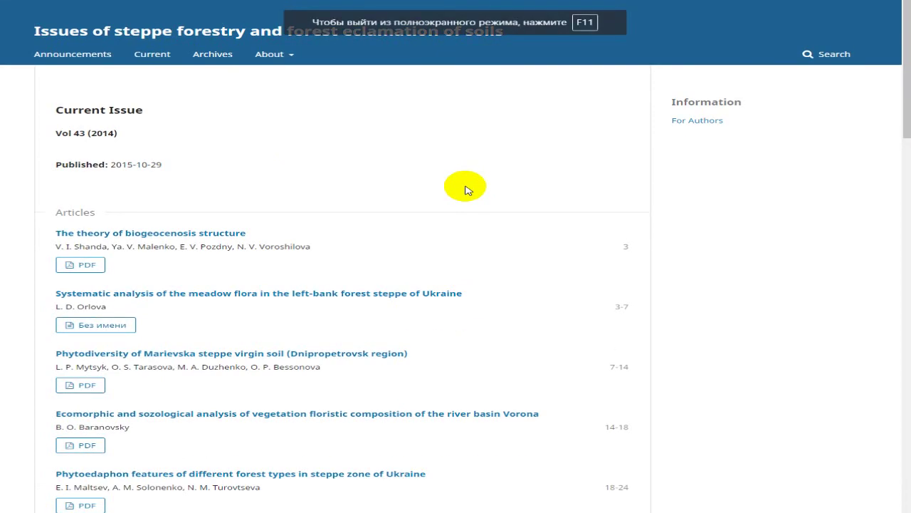